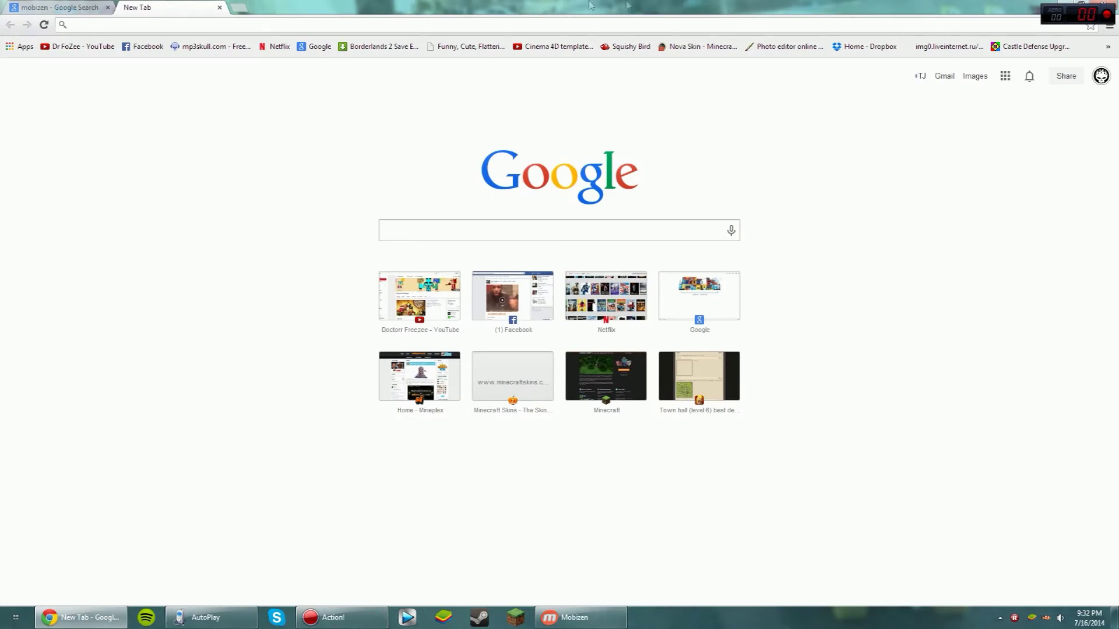
# - Clear the accidental text selection made on the Chrome page
pyautogui.moveTo(830, 193)
pyautogui.mouseDown()
pyautogui.moveTo(702, 260)
pyautogui.moveTo(660, 418)
pyautogui.moveTo(697, 411)
pyautogui.moveTo(547, 113)
pyautogui.mouseUp()
pyautogui.click(375, 184)
# - Close the How to install Mobizen tab and show the Windows desktop
pyautogui.click(68, 6)
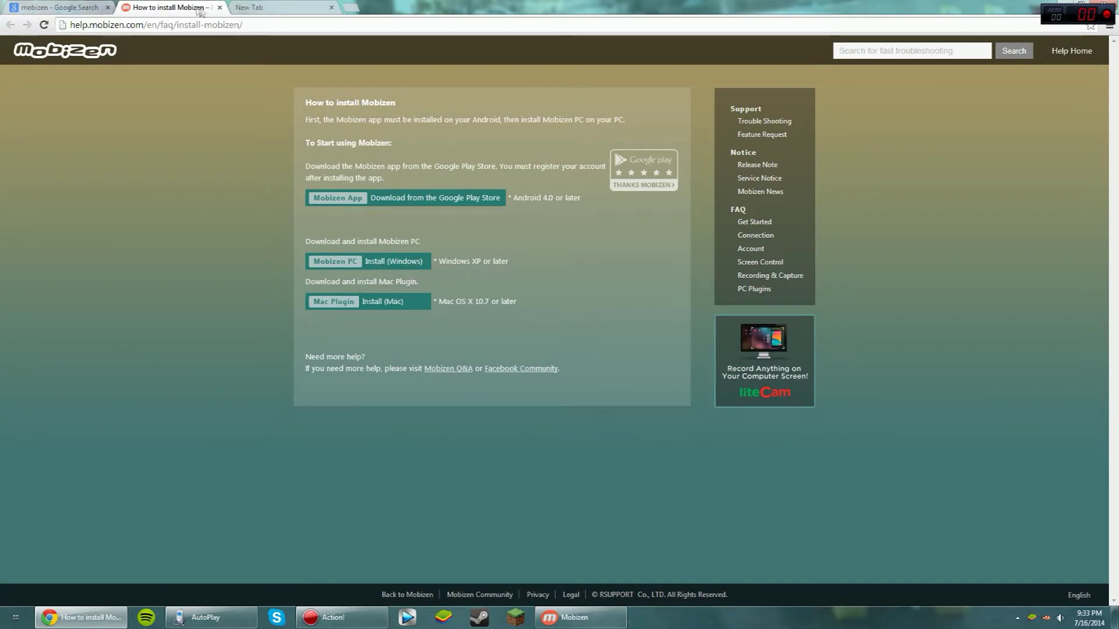
pyautogui.click(220, 7)
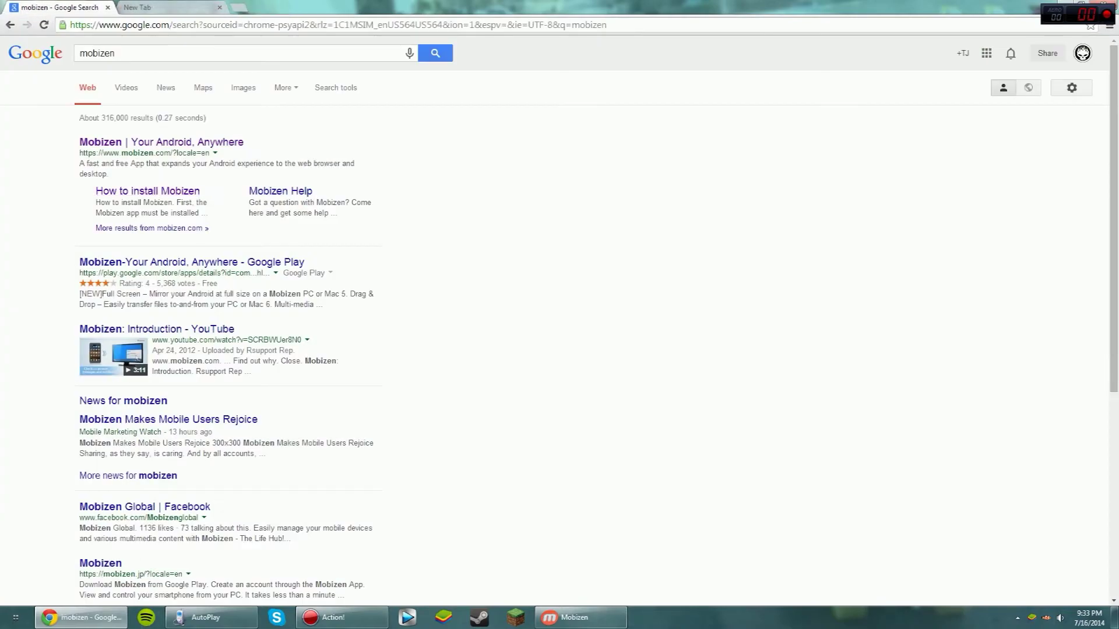
pyautogui.click(1114, 618)
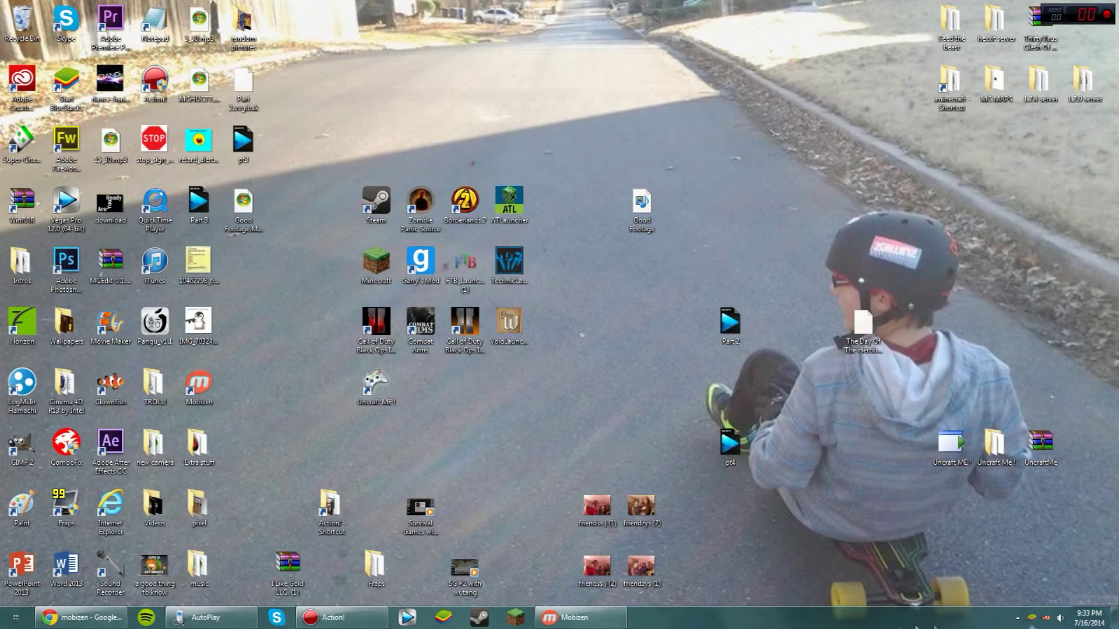
# - Bring up the disconnected Mobizen window, shift it left, and close it
pyautogui.click(589, 623)
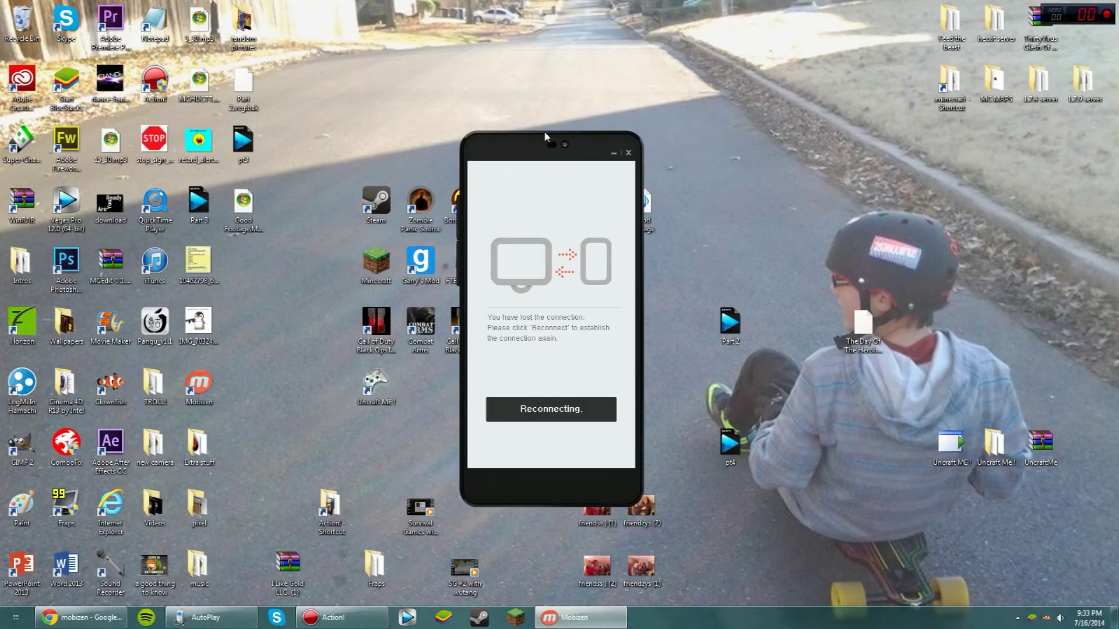
pyautogui.moveTo(536, 143)
pyautogui.mouseDown()
pyautogui.moveTo(390, 91)
pyautogui.moveTo(433, 131)
pyautogui.moveTo(461, 127)
pyautogui.mouseUp()
pyautogui.click(554, 137)
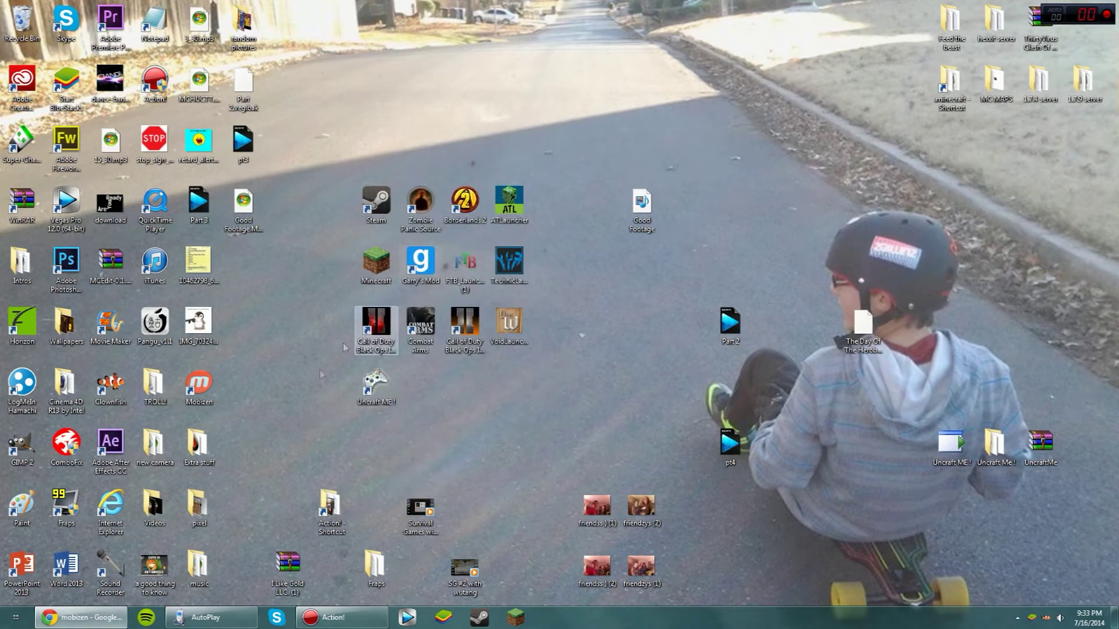
# - Relaunch Mobizen from the desktop icon, advance to its sign-in screen, then minimise it
pyautogui.doubleClick(204, 396)
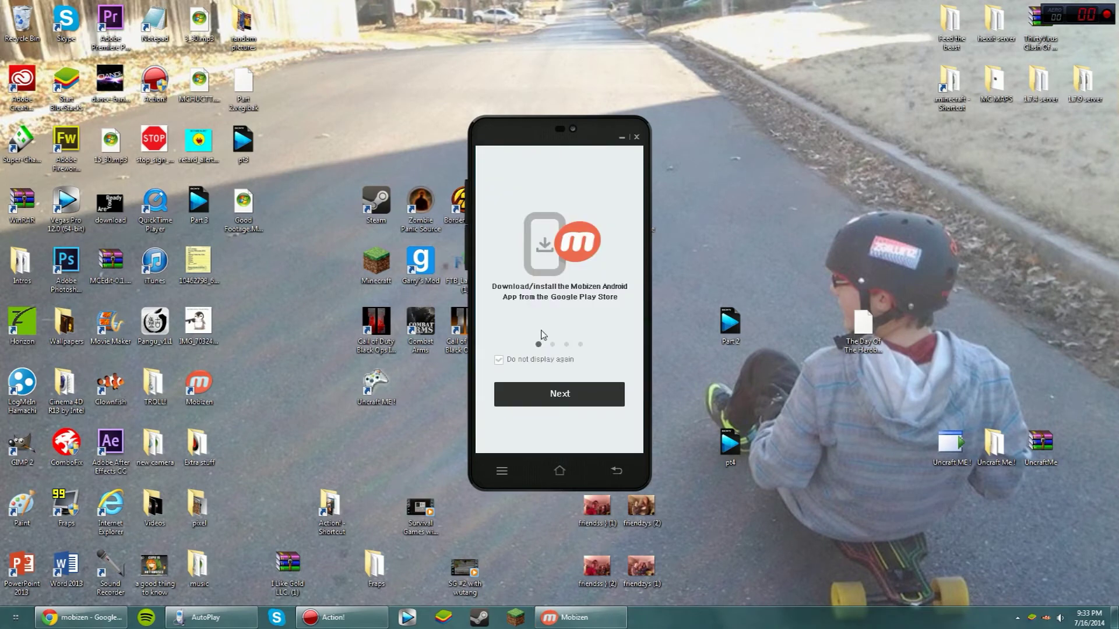
pyautogui.click(594, 395)
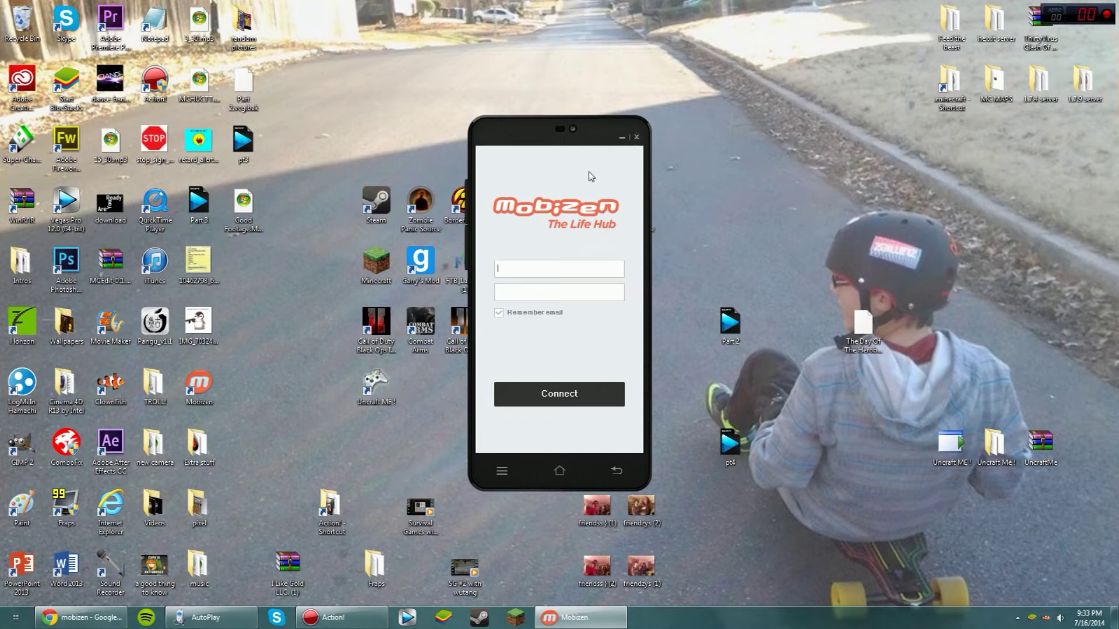
pyautogui.click(622, 138)
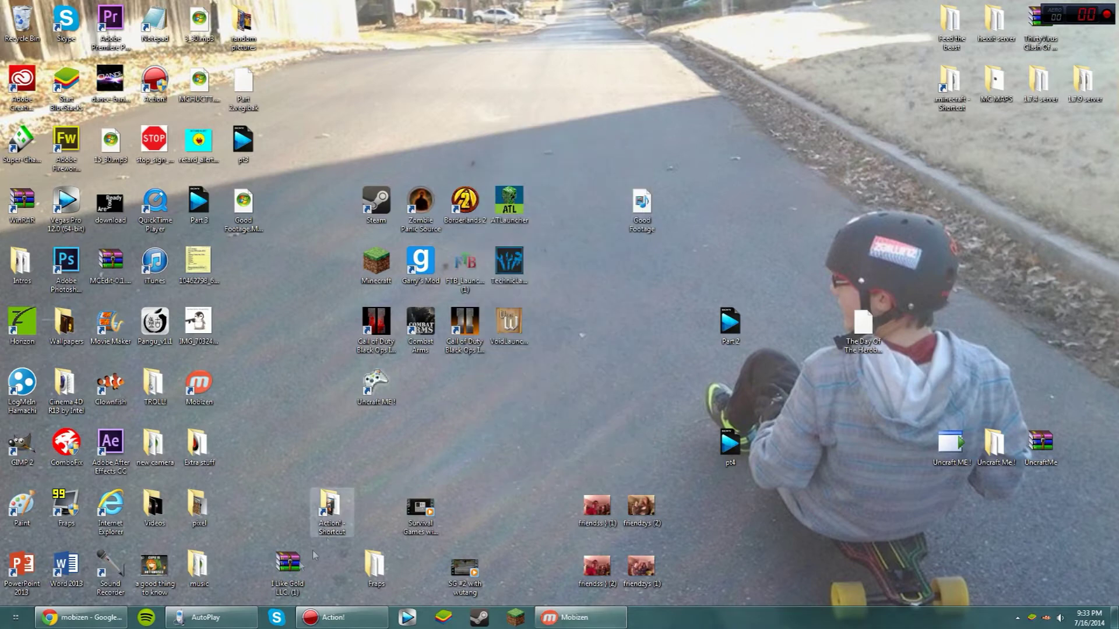
# - Open the 'Mobizen | Your Android, Anywhere' home page from Chrome, then return to the search results
pyautogui.click(116, 622)
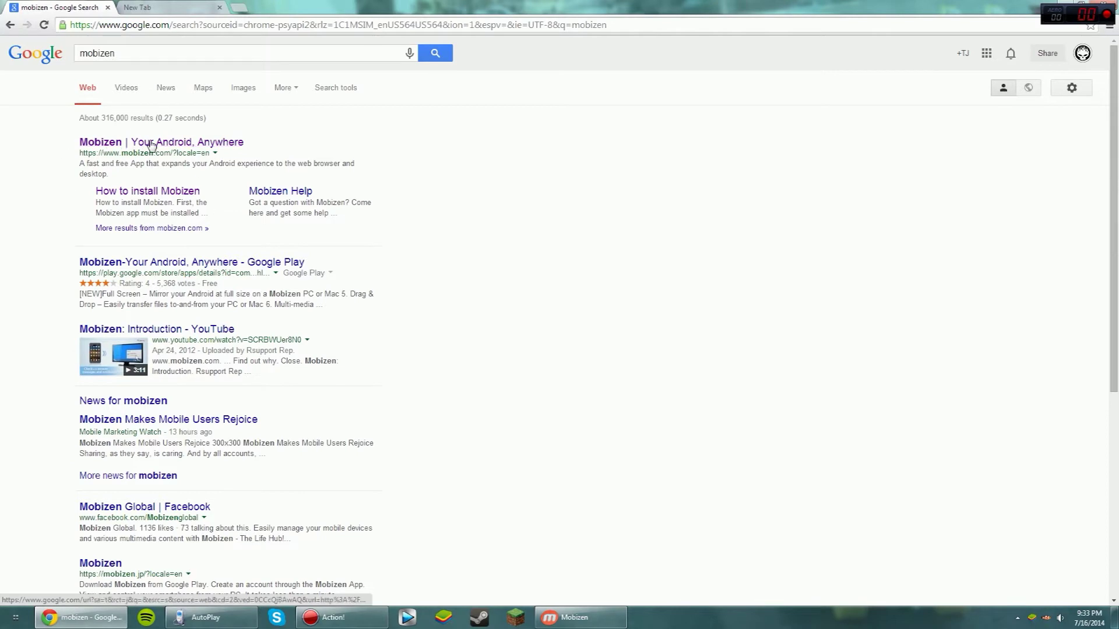
pyautogui.click(151, 144)
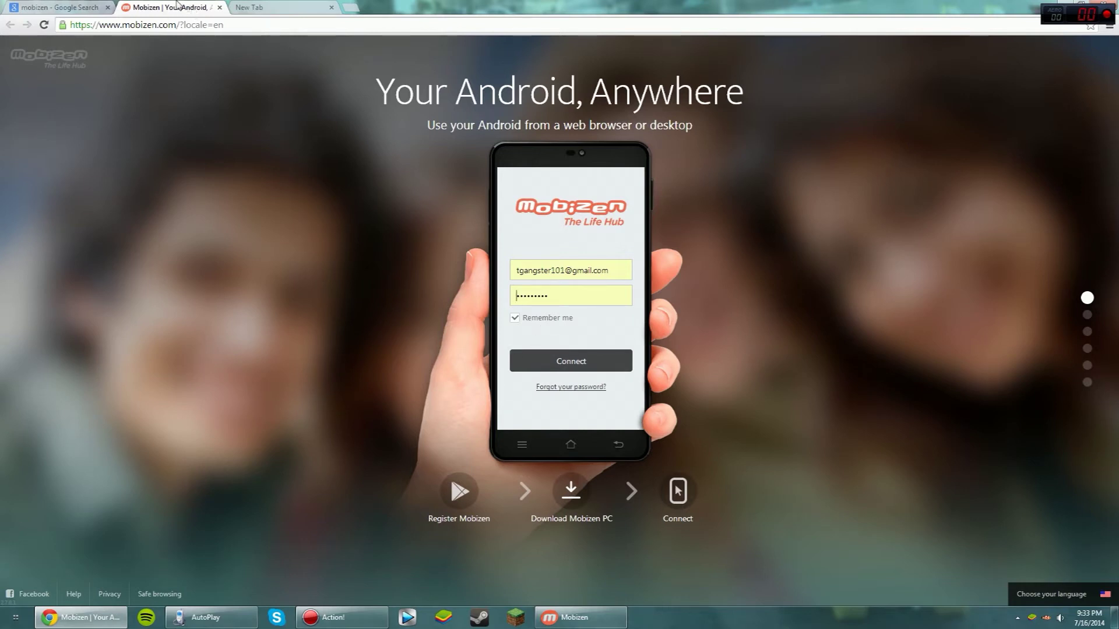
pyautogui.click(87, 8)
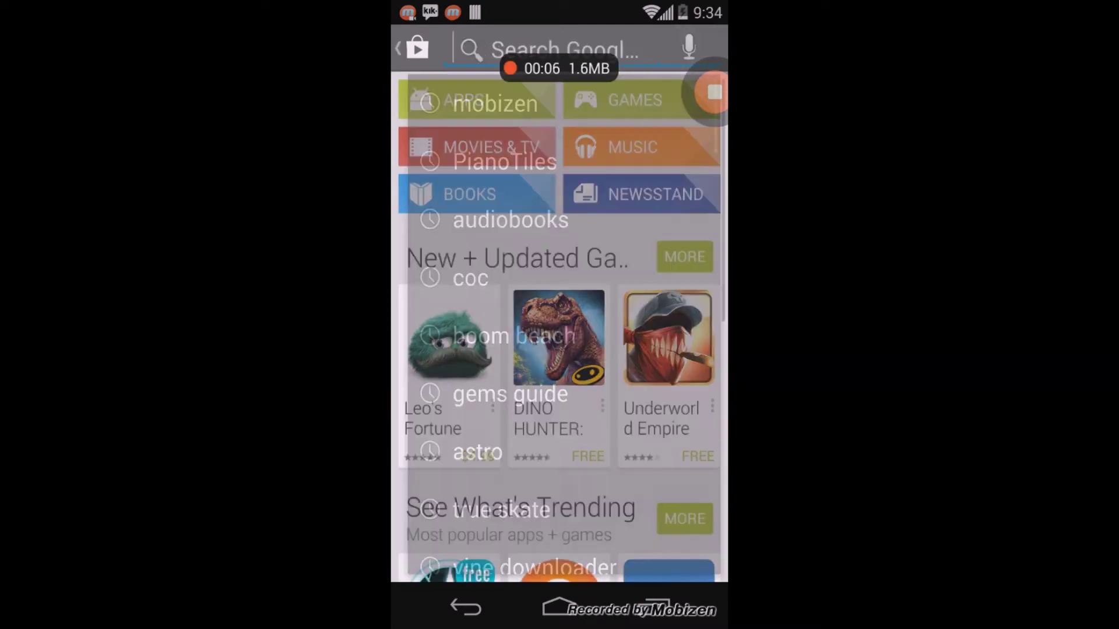
# - Rerun the recent 'mobizen' Play Store search and launch the installed Mobizen app
pyautogui.click(496, 104)
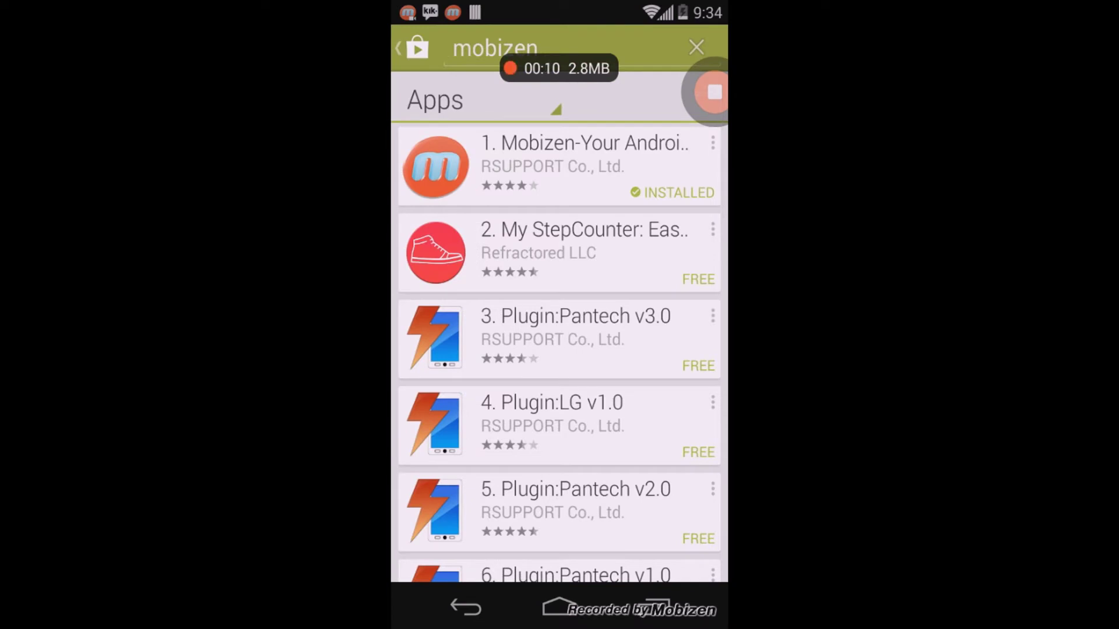
pyautogui.click(560, 166)
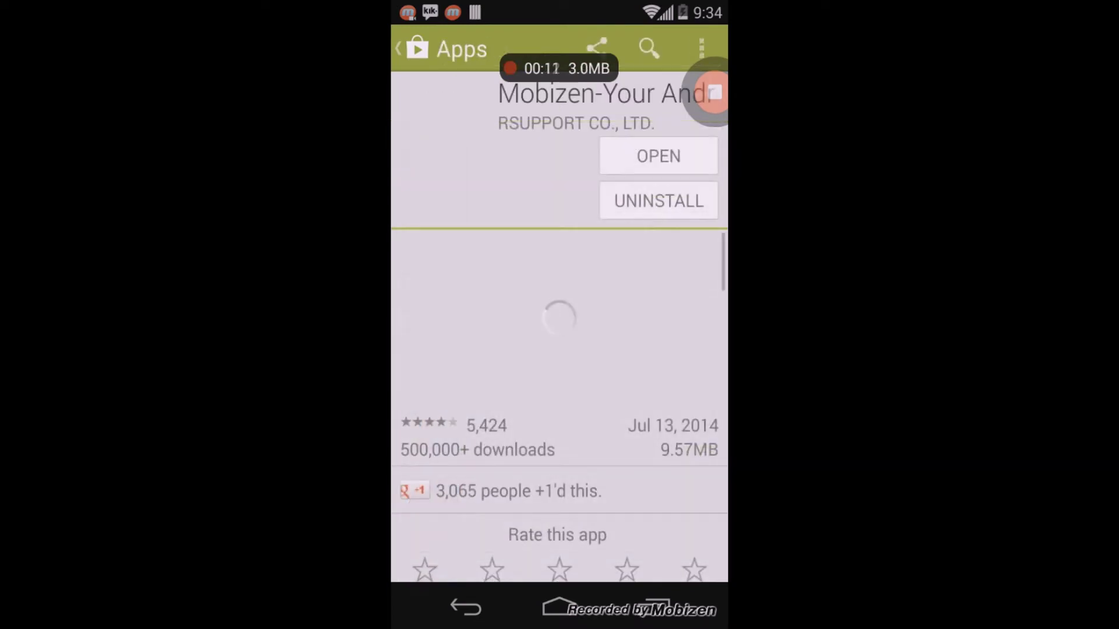
pyautogui.click(656, 155)
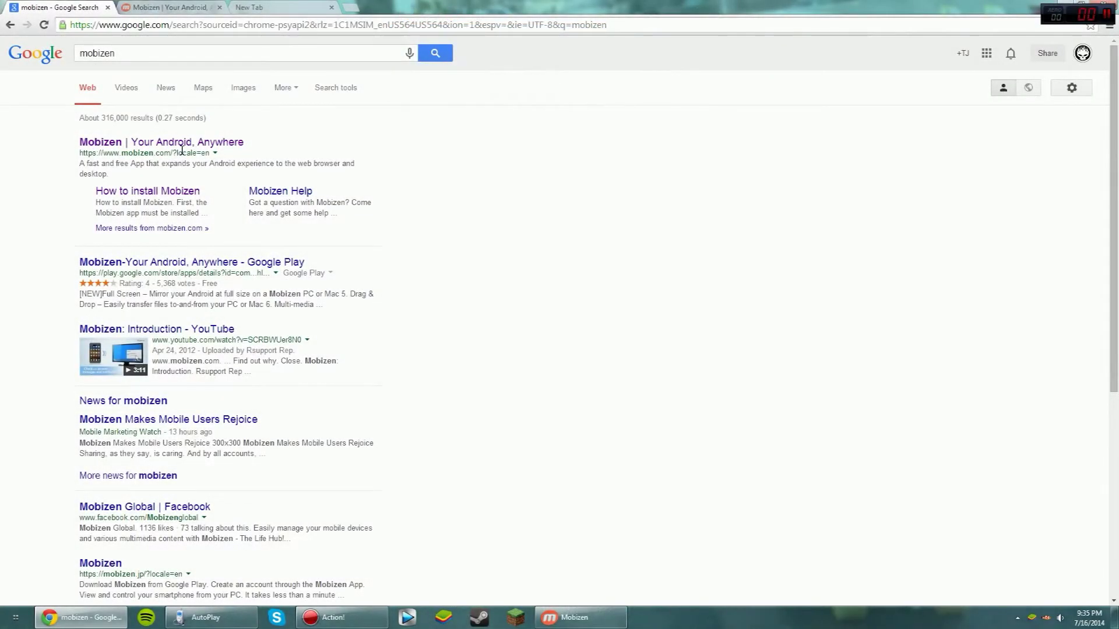
pyautogui.click(338, 617)
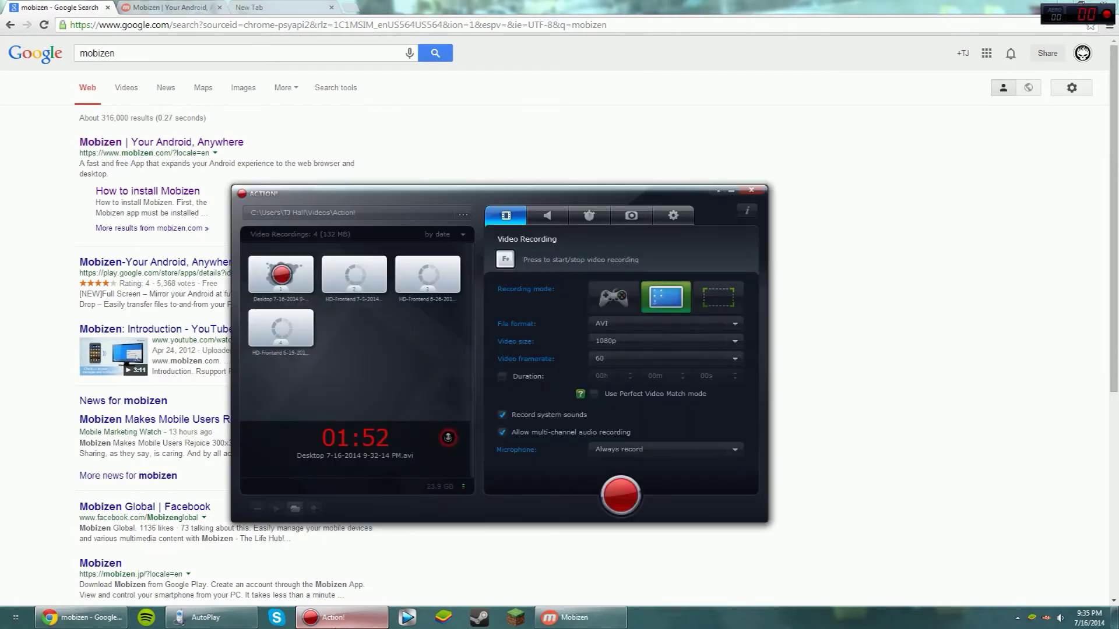
pyautogui.click(338, 617)
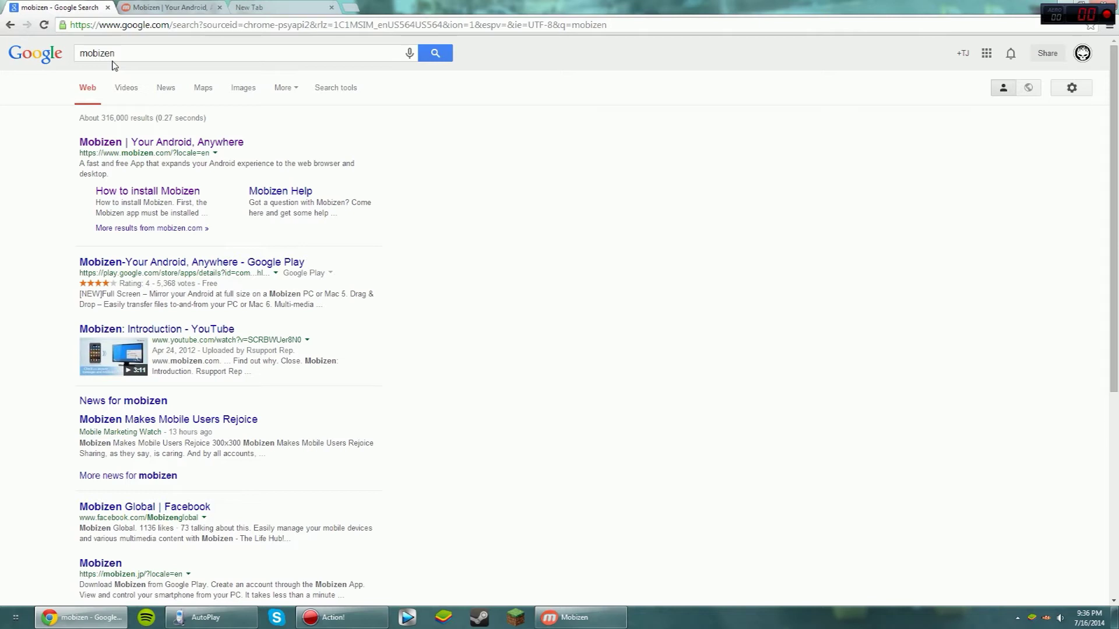
# - Replace the old search term with 'Motorola' and run the search
pyautogui.moveTo(150, 53); pyautogui.dragTo(59, 56)
pyautogui.press('BackSpace')
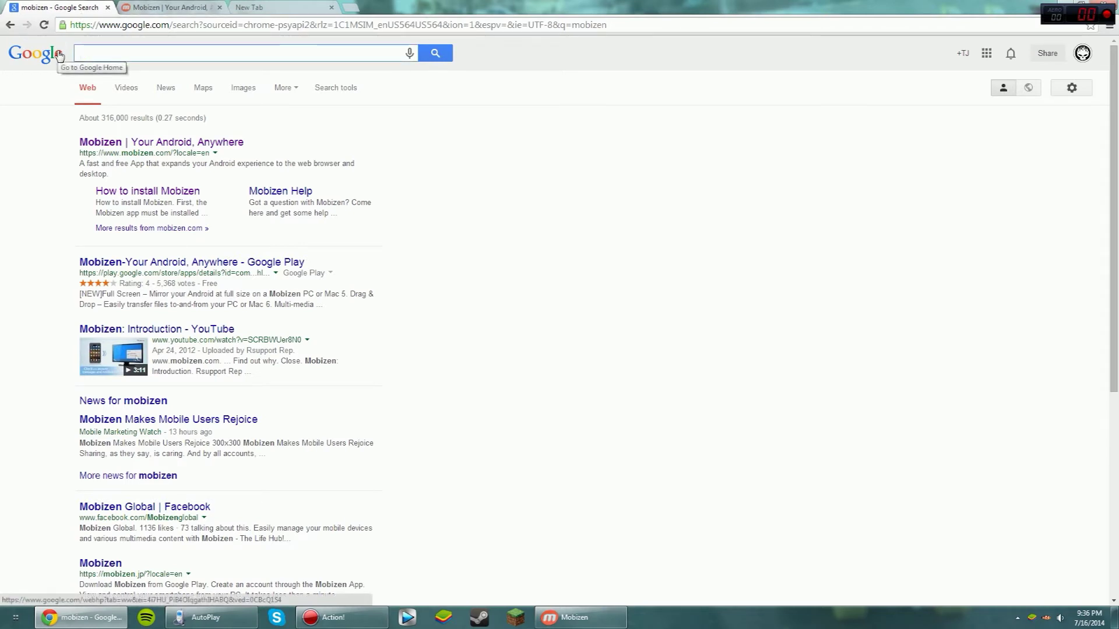
pyautogui.write('Motorola')
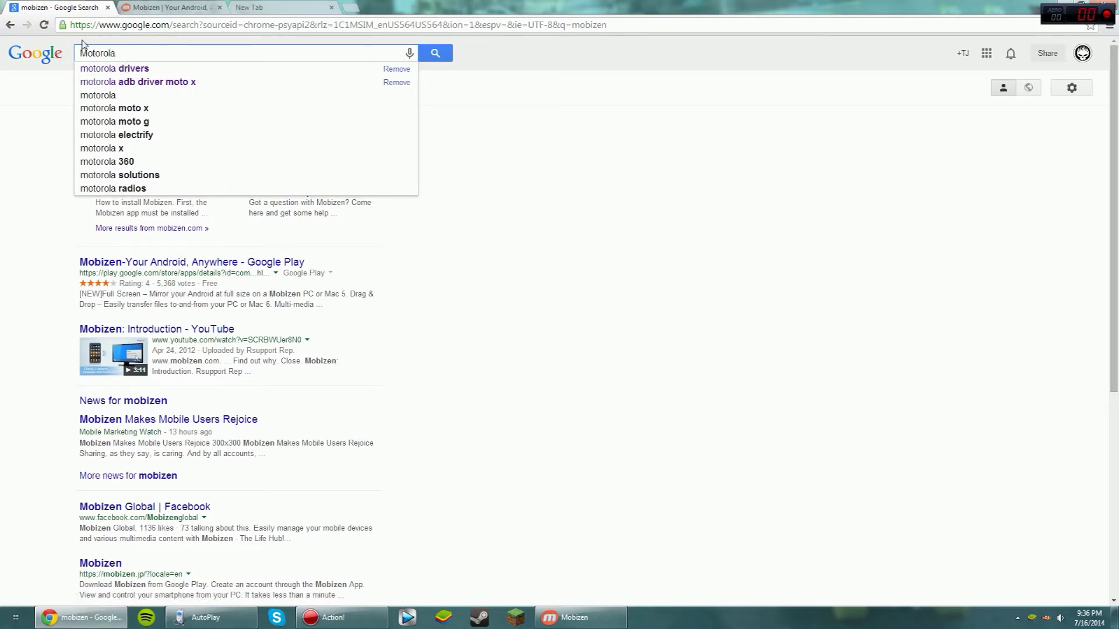
pyautogui.press('Return')
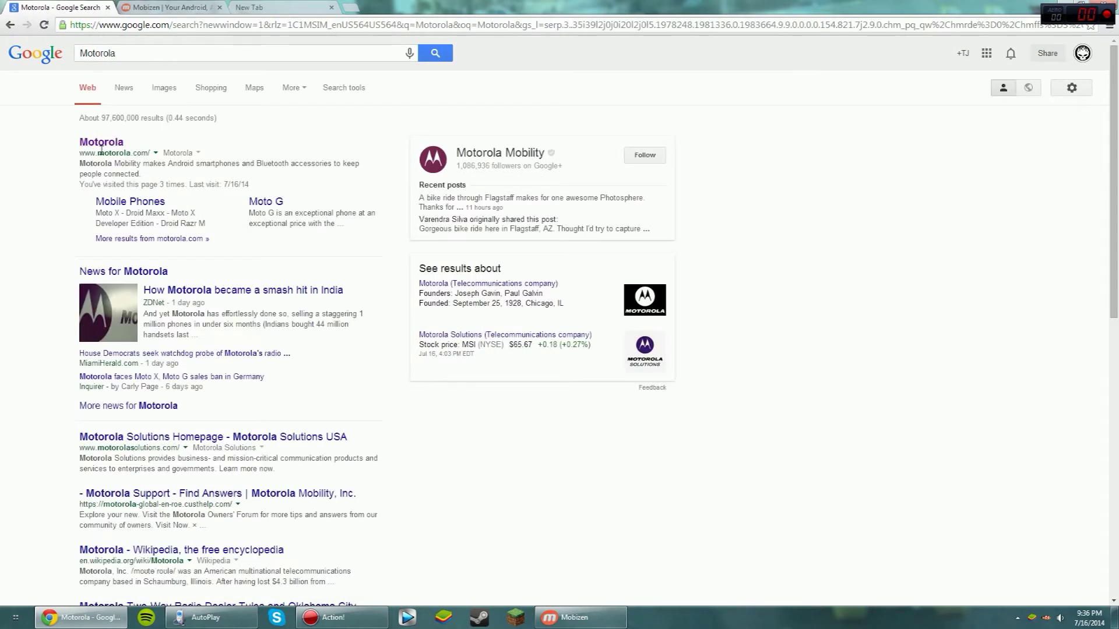
# - Open motorola.com, reach its GET HELP support page, and start a blank tab
pyautogui.click(105, 151)
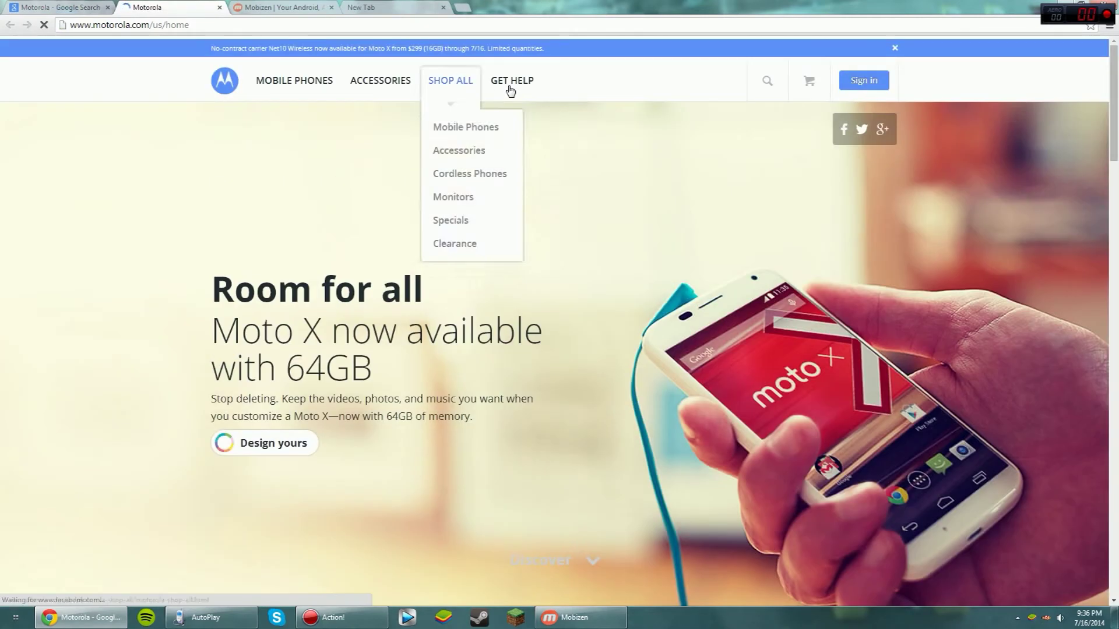
pyautogui.moveTo(510, 90)
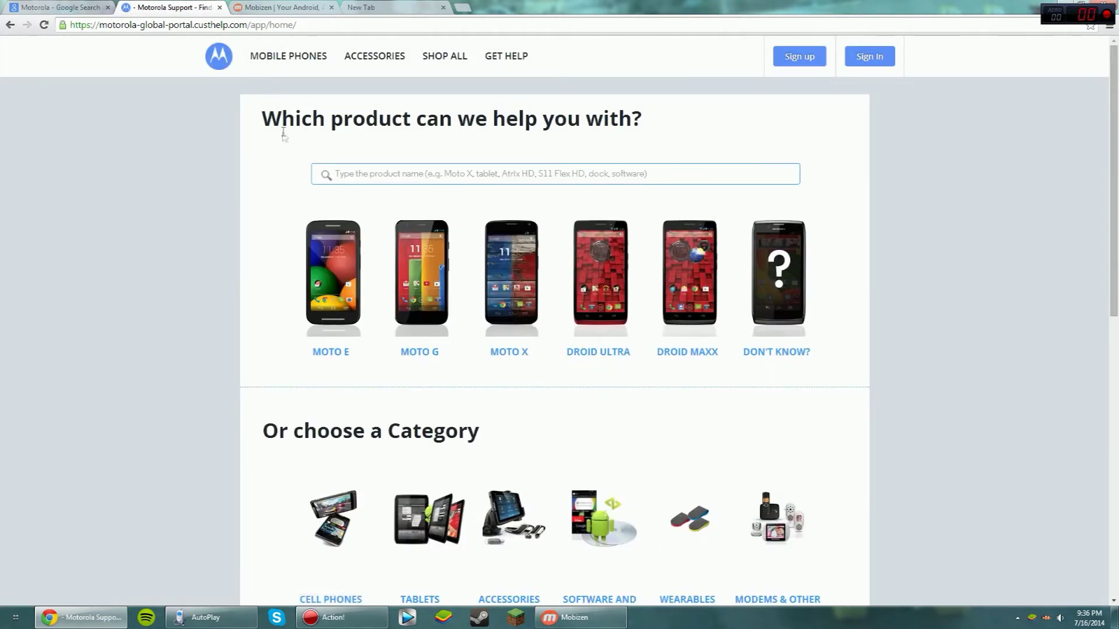
pyautogui.click(462, 7)
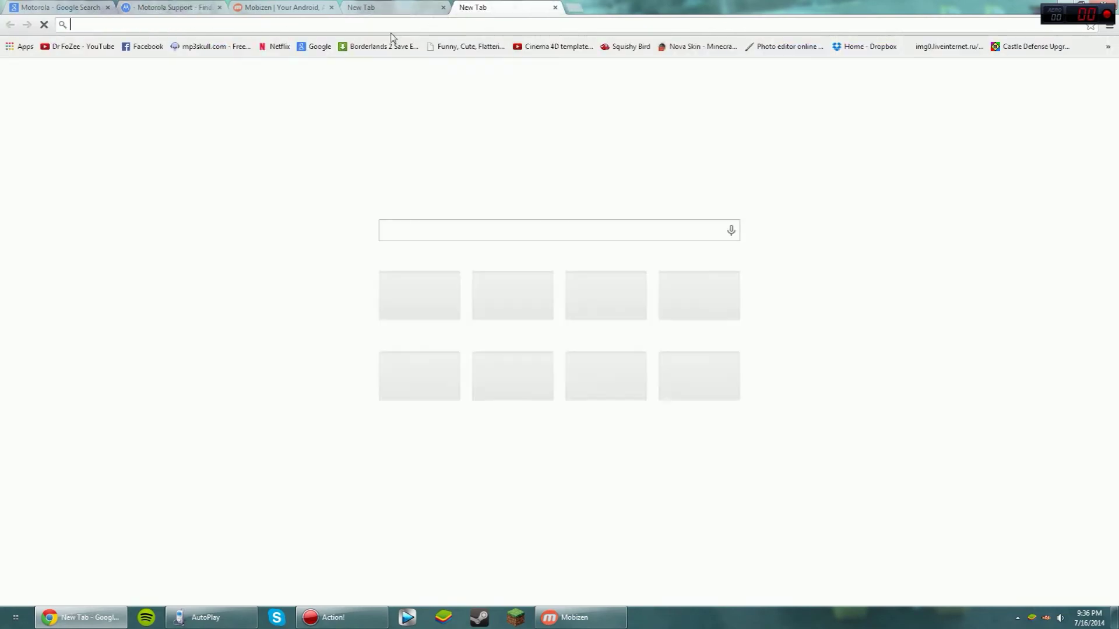
# - Search for 'samsung' and open Samsung's cell phones page
pyautogui.write('sma')
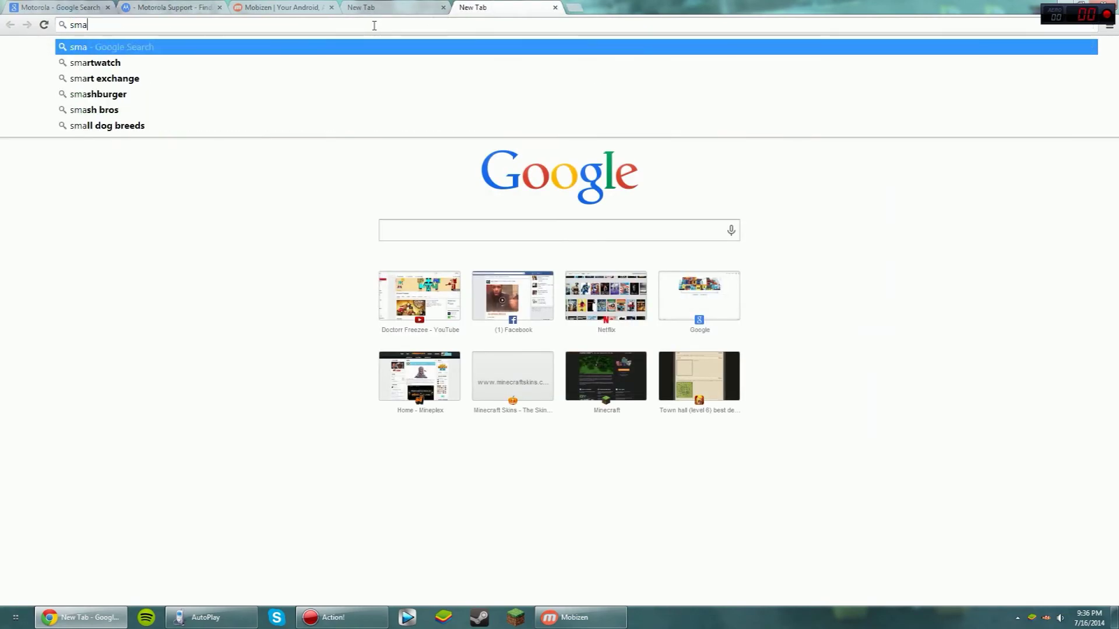
pyautogui.write('sung')
pyautogui.press('Return')
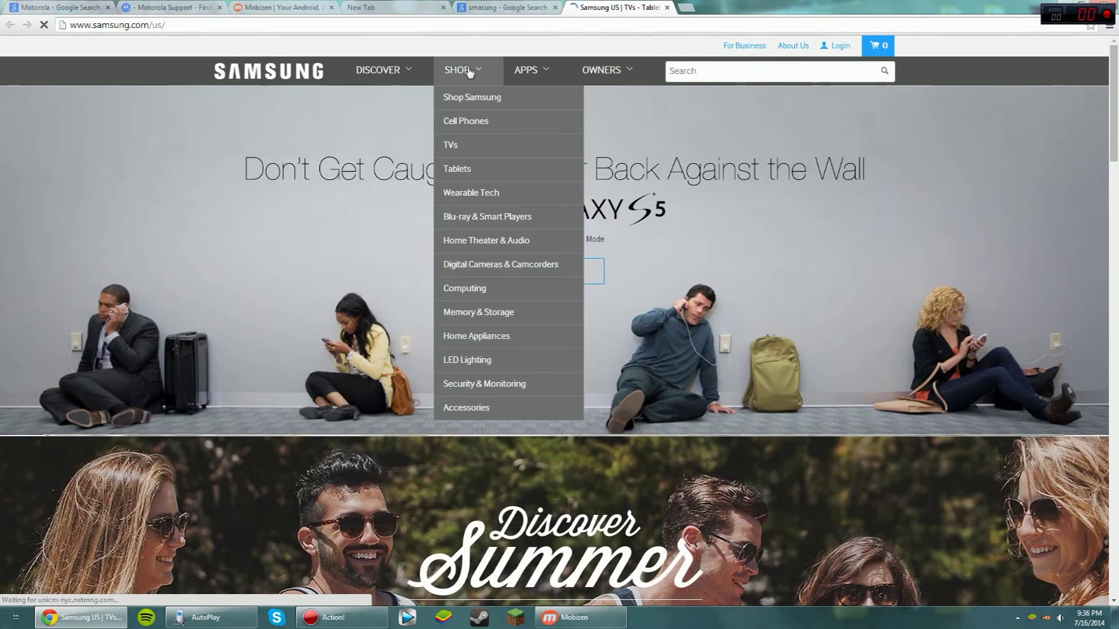
pyautogui.click(485, 124)
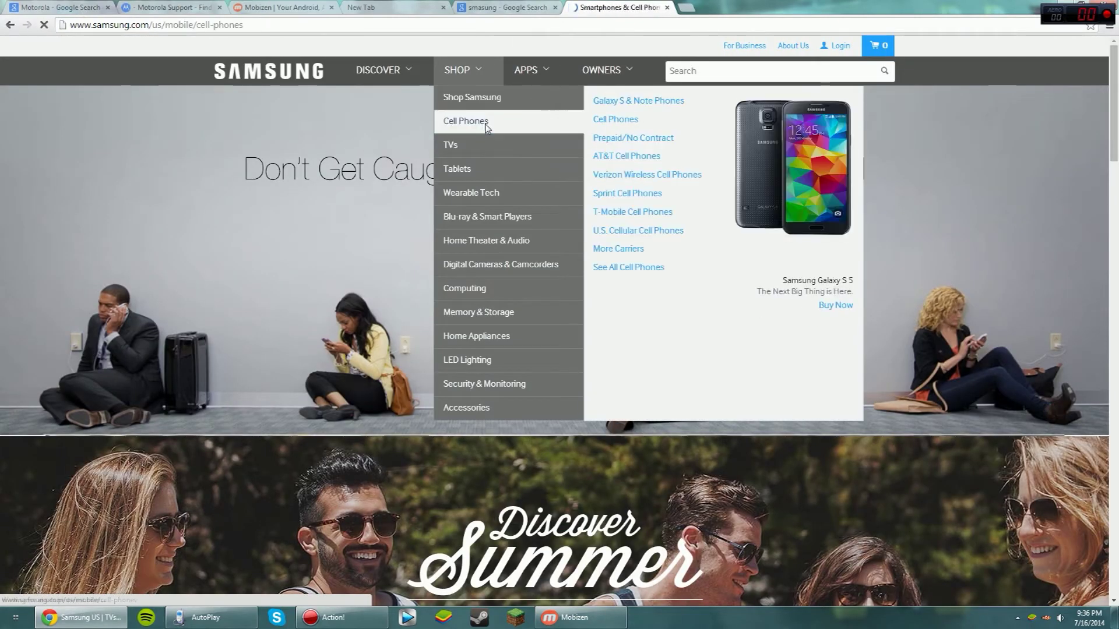
# - Show the Samsung phones sold for Sprint via SHOP > Cell Phones and scroll the listing
pyautogui.moveTo(436, 74)
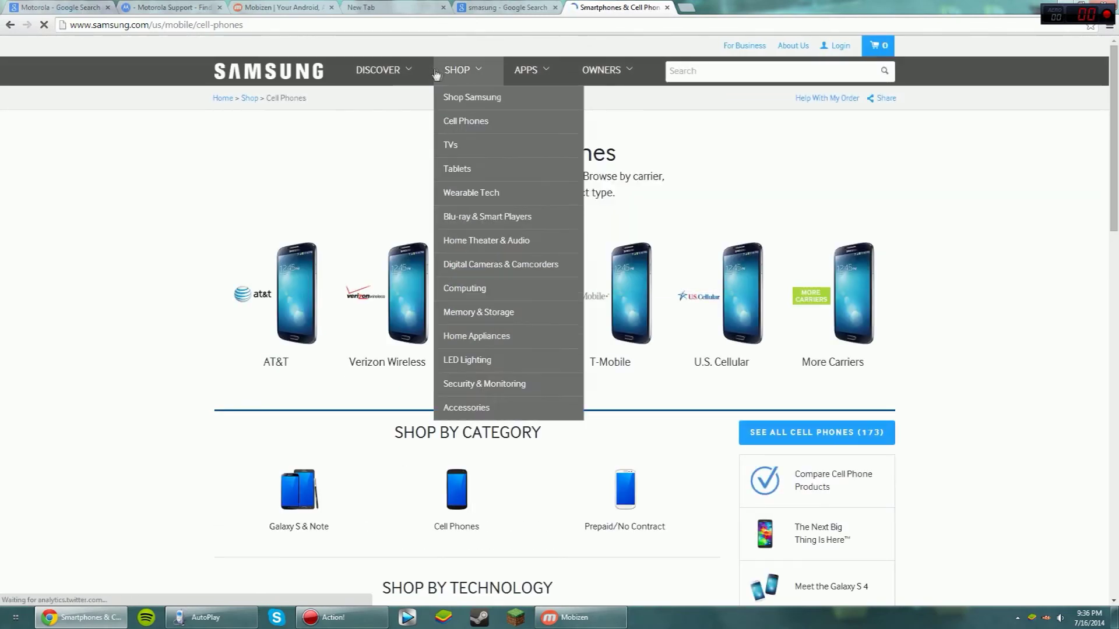
pyautogui.moveTo(470, 117)
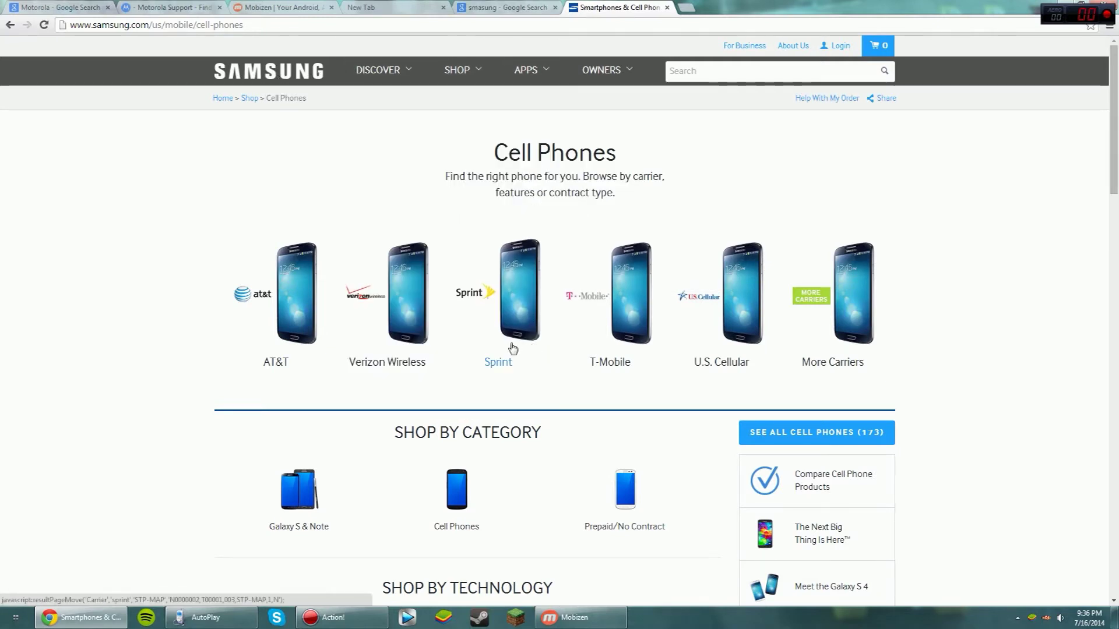
pyautogui.click(520, 327)
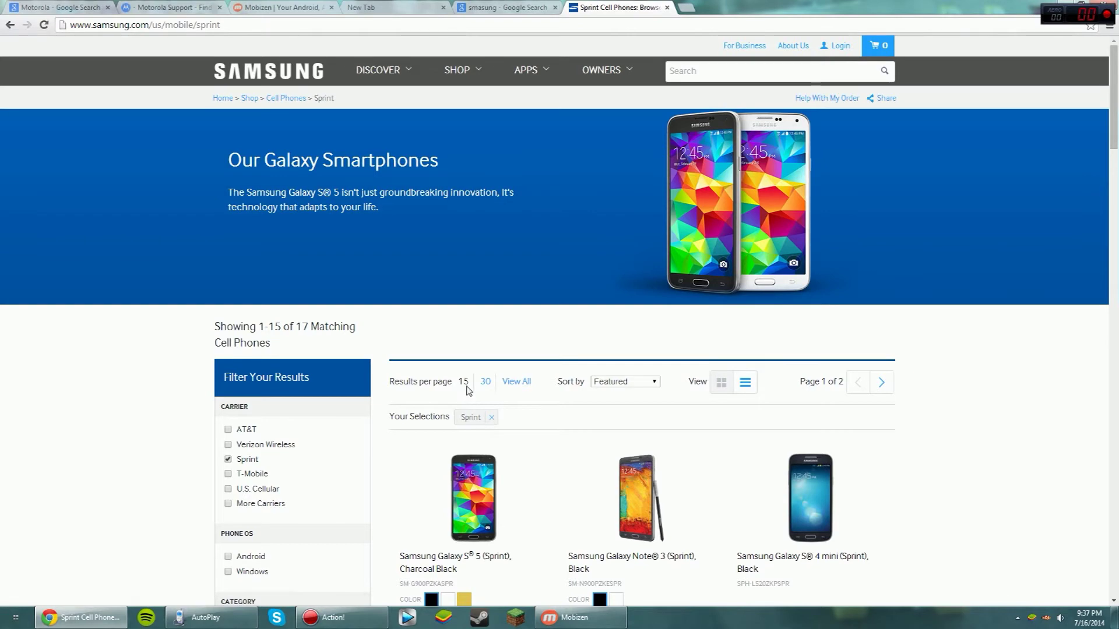
pyautogui.scroll(-13, 333, 411)
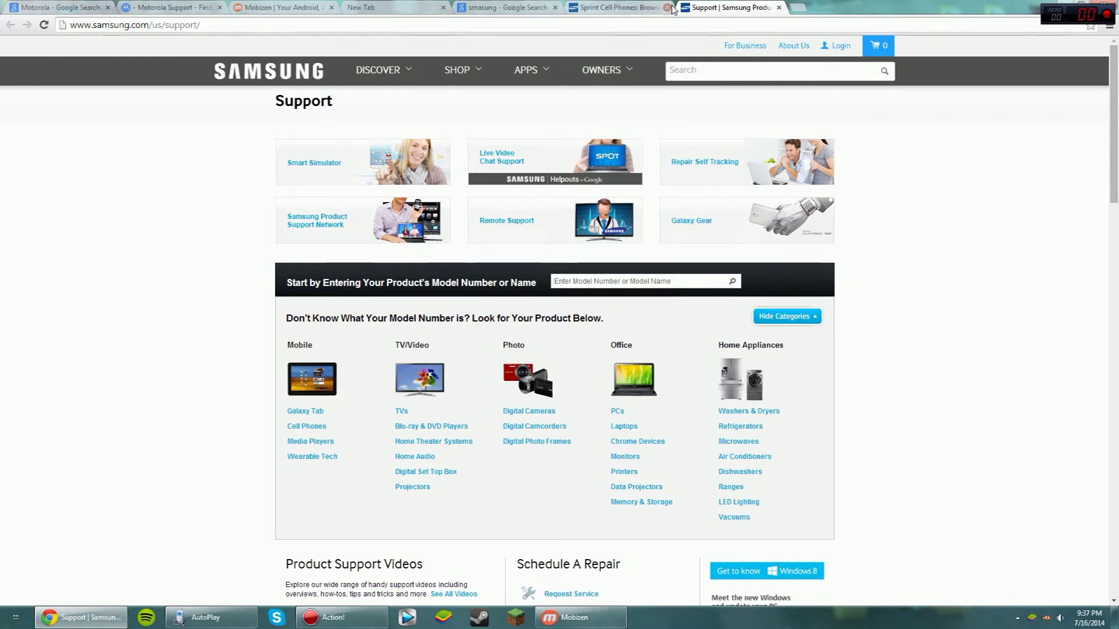
pyautogui.moveTo(690, 9); pyautogui.dragTo(673, 10)
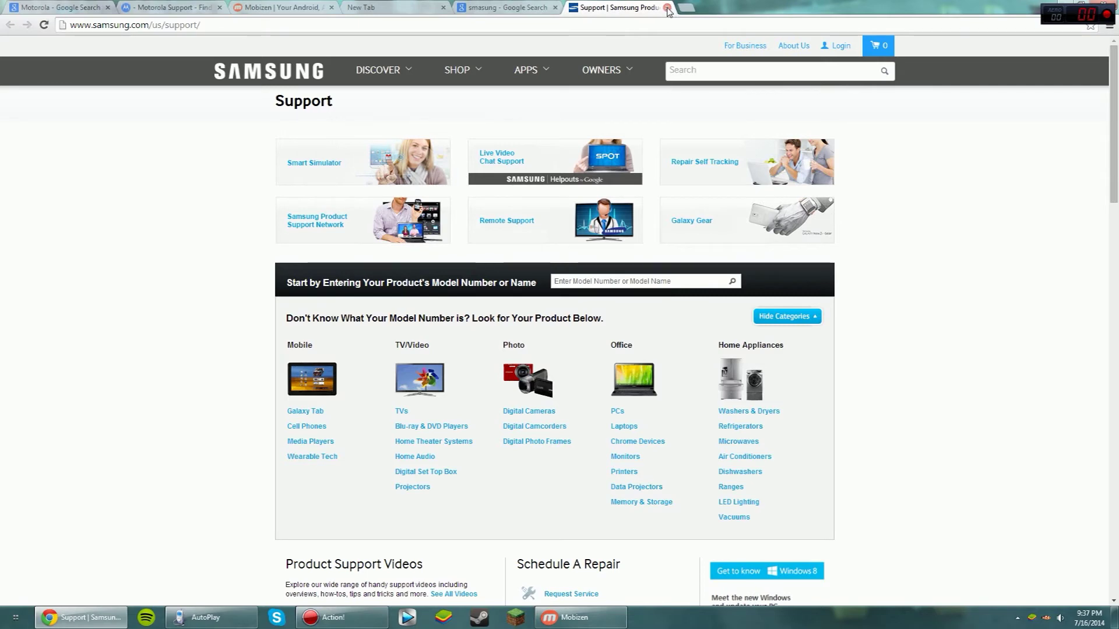
# - Close the Samsung Support tab and open Motorola's MOTO X support page
pyautogui.click(667, 7)
pyautogui.click(174, 6)
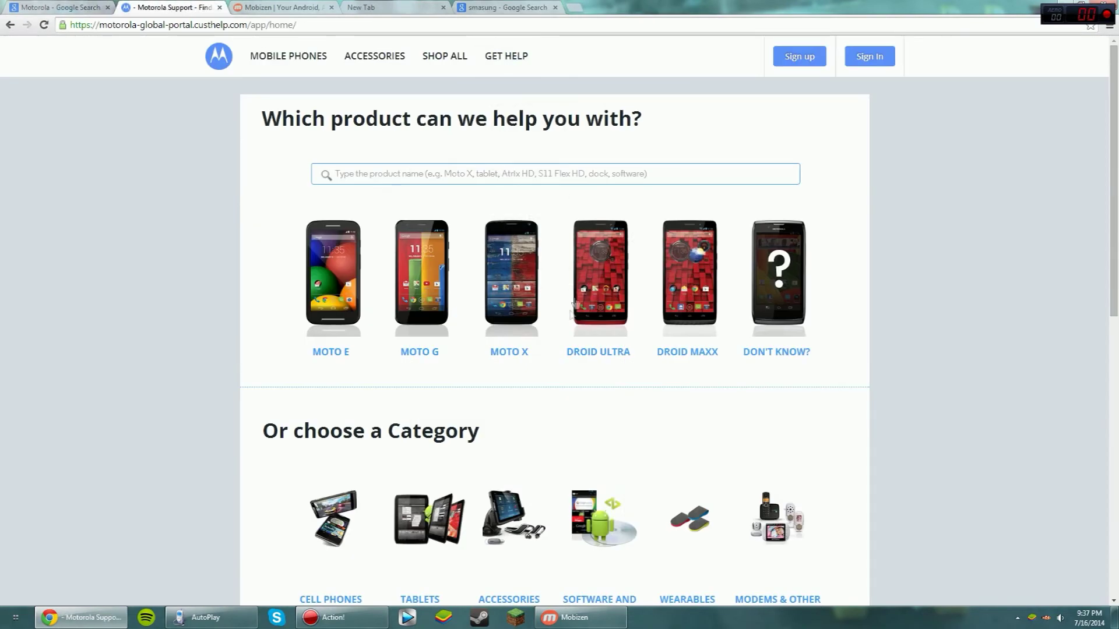
pyautogui.click(522, 354)
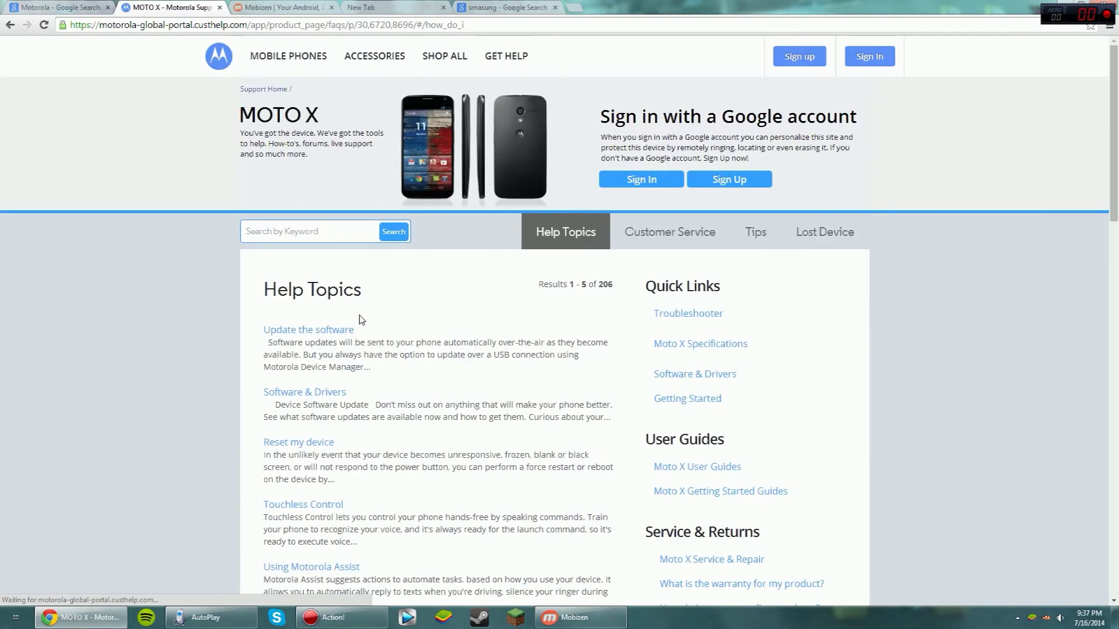
# - Scroll MOTO X Software & Drivers to Motorola Device Manager, then close that tab
pyautogui.click(295, 392)
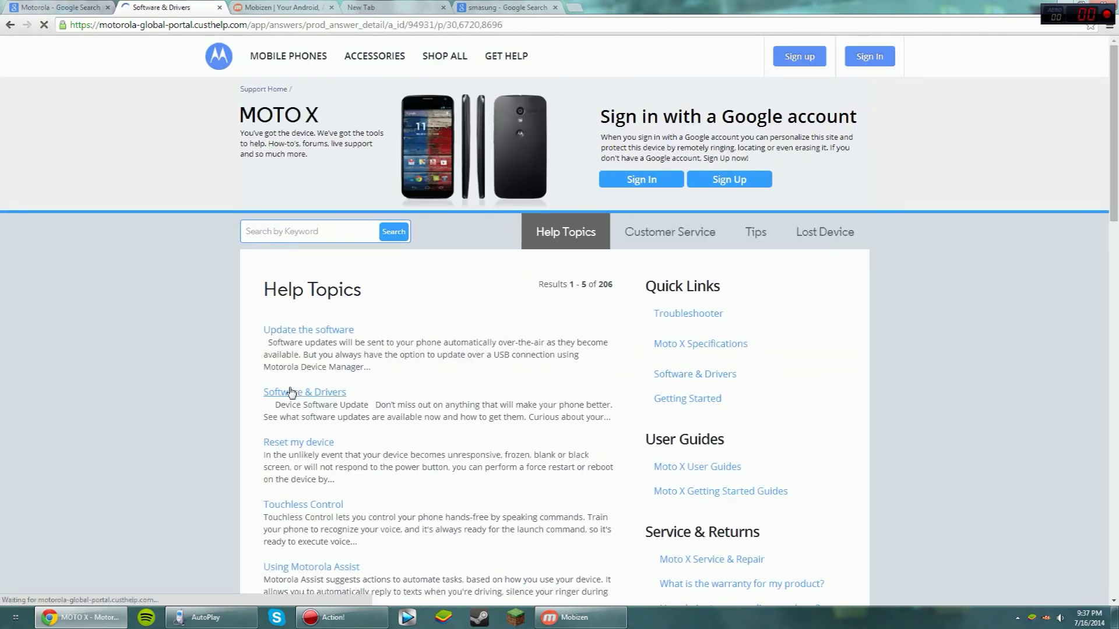
pyautogui.scroll(-2, 344, 475)
pyautogui.scroll(-3, 344, 475)
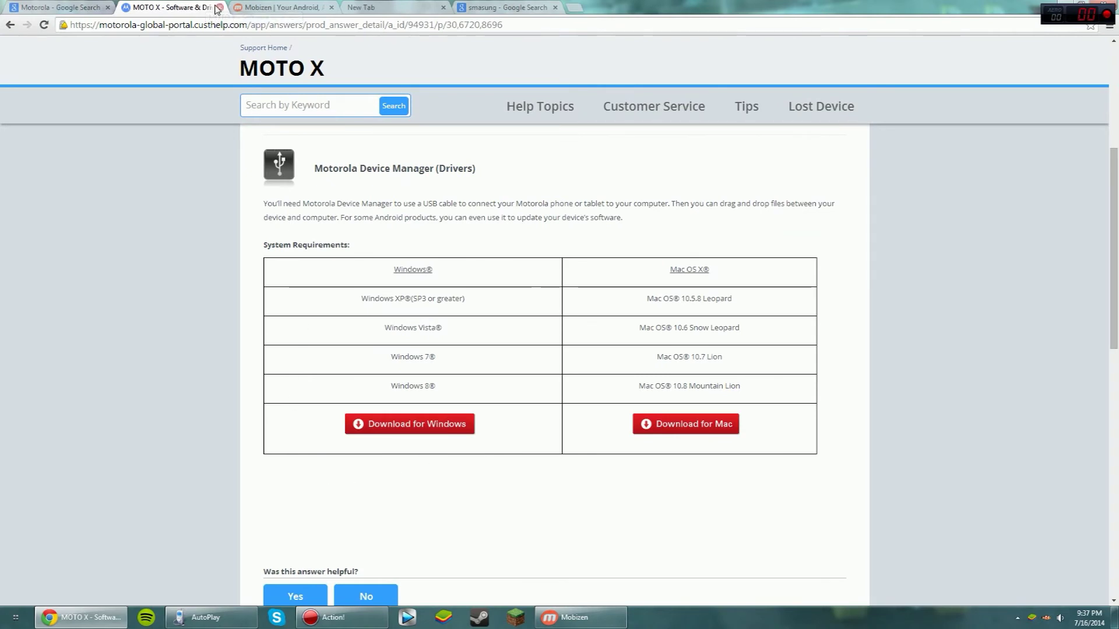
pyautogui.click(217, 9)
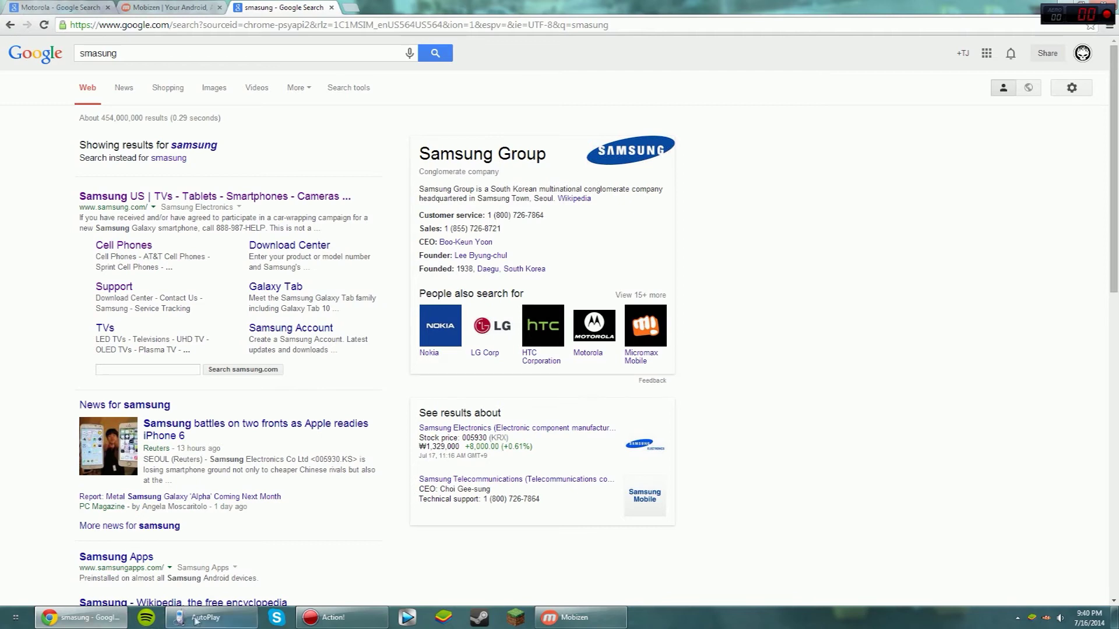
# - Bring the Mobizen phone window forward from the Windows taskbar
pyautogui.click(574, 621)
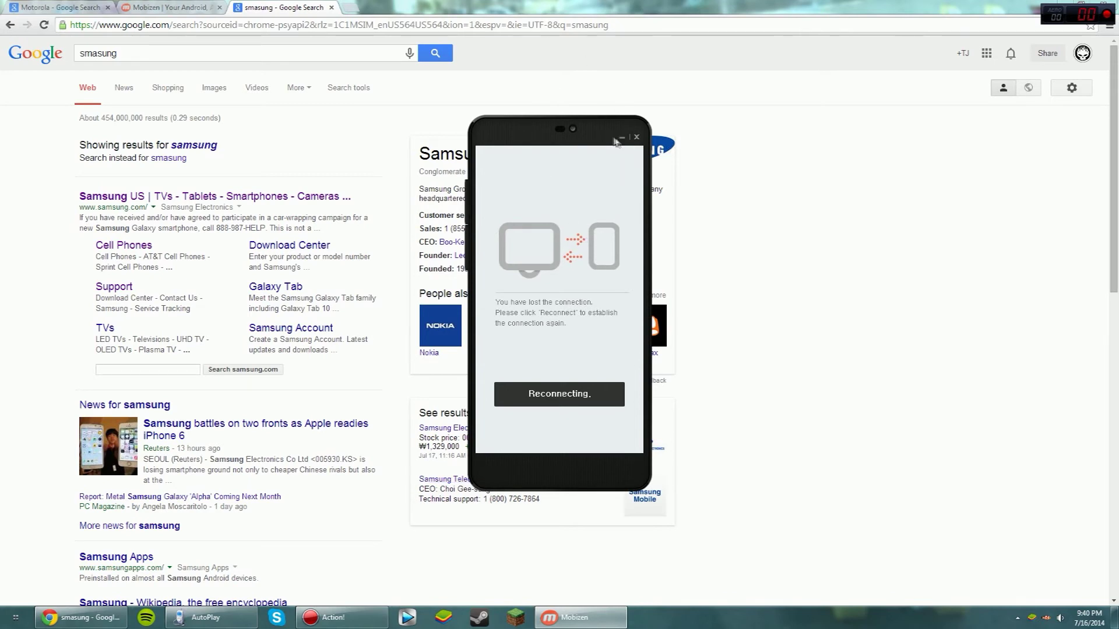
# - Move the phone window right, click Connect on the Mobizen web page, then refocus Mobizen
pyautogui.moveTo(606, 122); pyautogui.dragTo(808, 105)
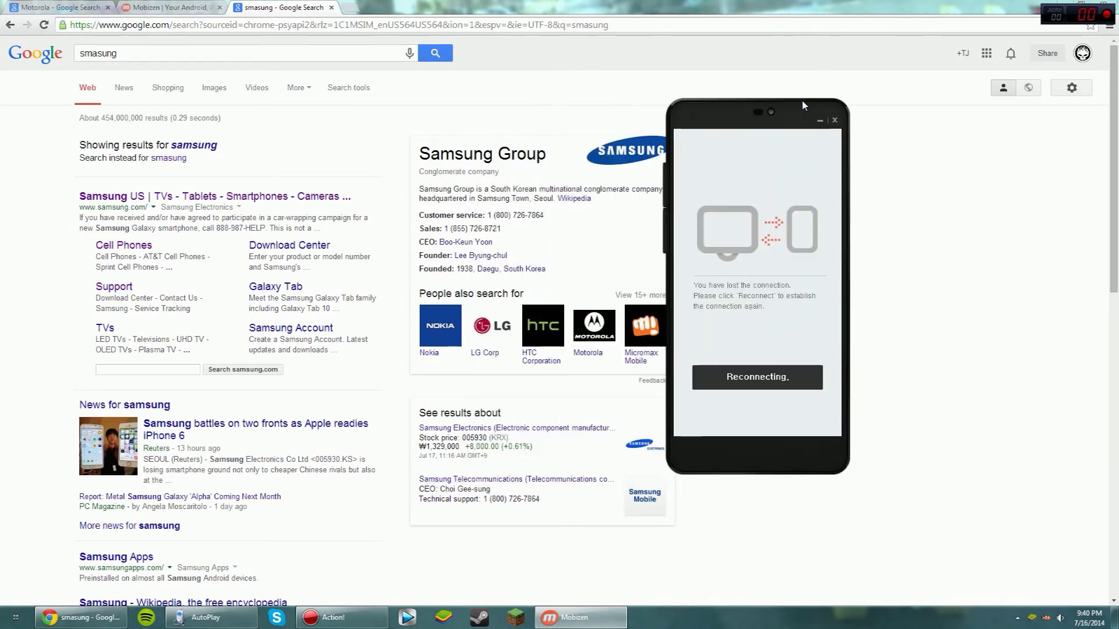
pyautogui.click(169, 7)
pyautogui.click(577, 359)
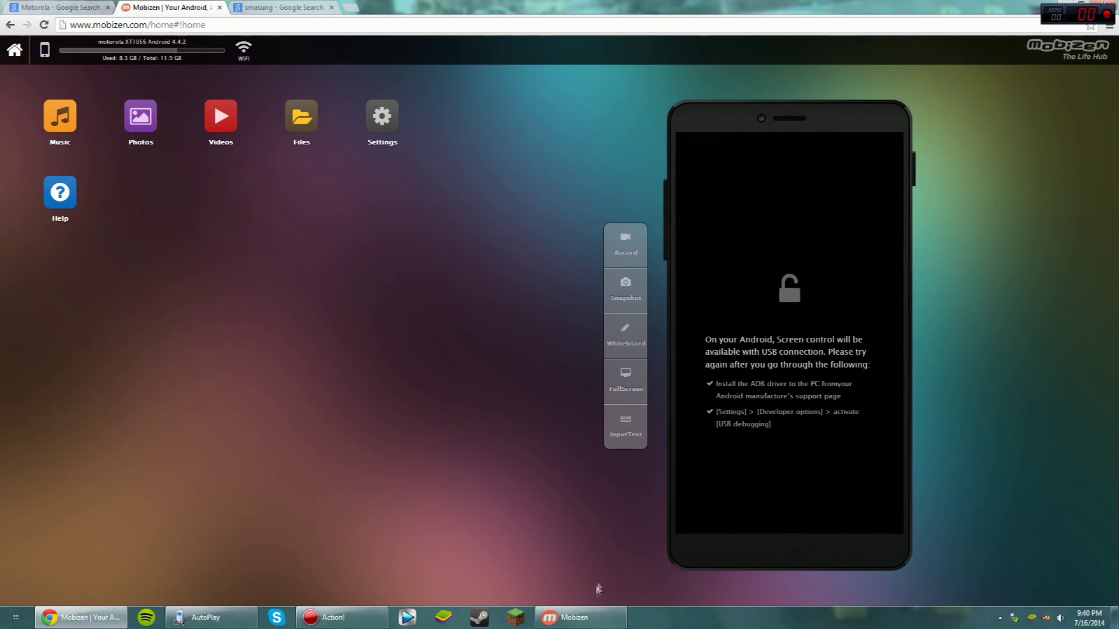
pyautogui.click(588, 616)
# - Reconnect the phone over USB, open its Mobizen app, and reveal the Windows desktop behind
pyautogui.click(758, 378)
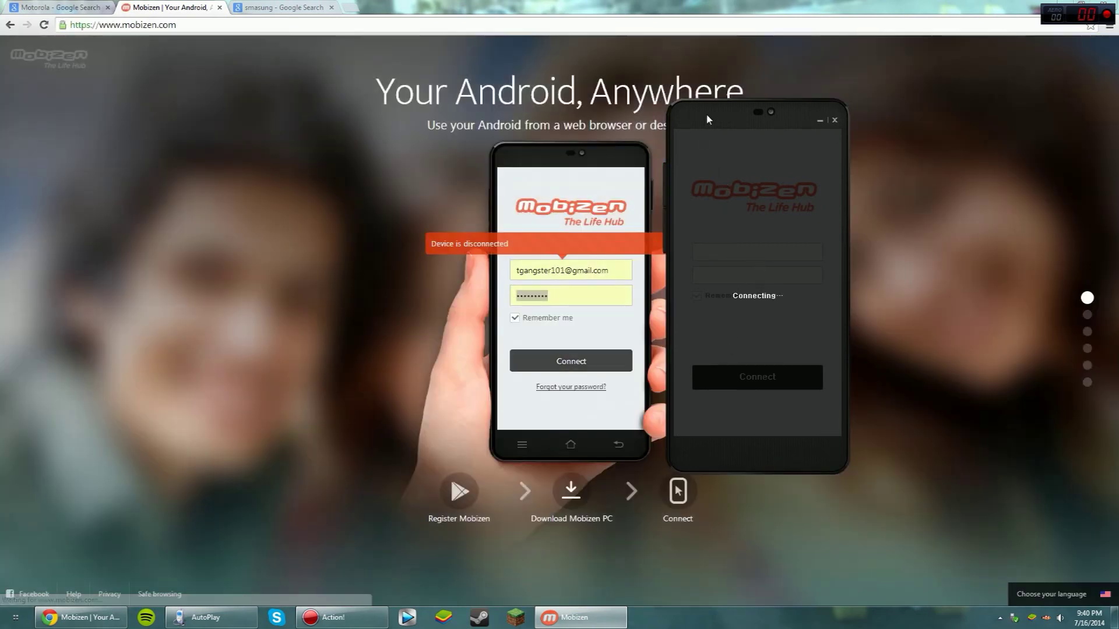
pyautogui.moveTo(706, 117); pyautogui.dragTo(679, 146)
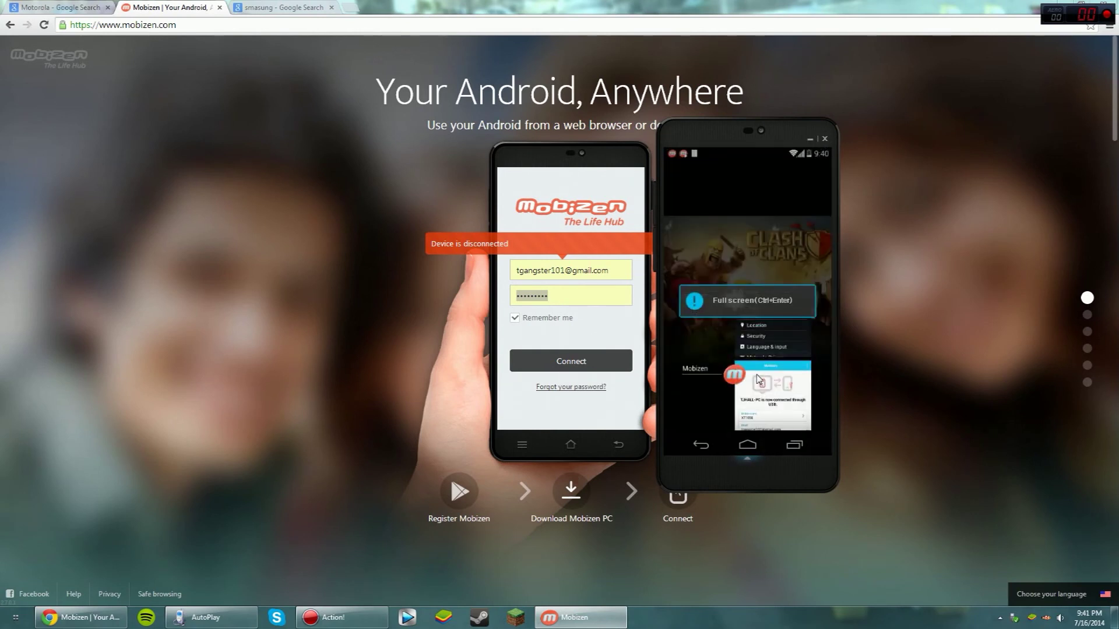
pyautogui.click(759, 379)
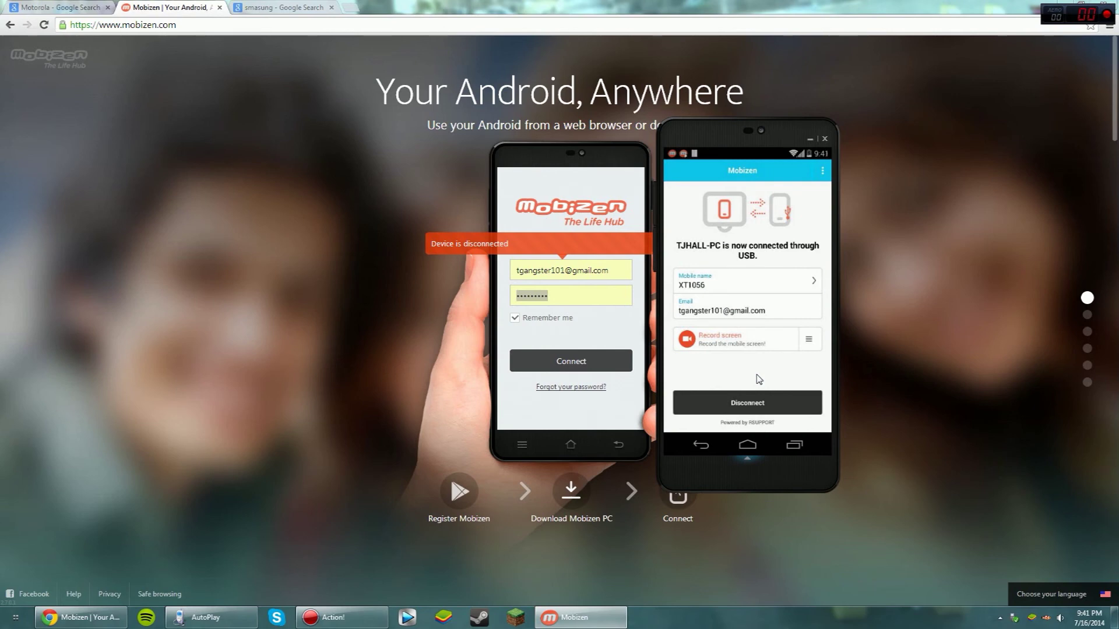
pyautogui.click(1115, 618)
# - Bring the Mobizen phone window back and position it near the screen centre
pyautogui.click(539, 623)
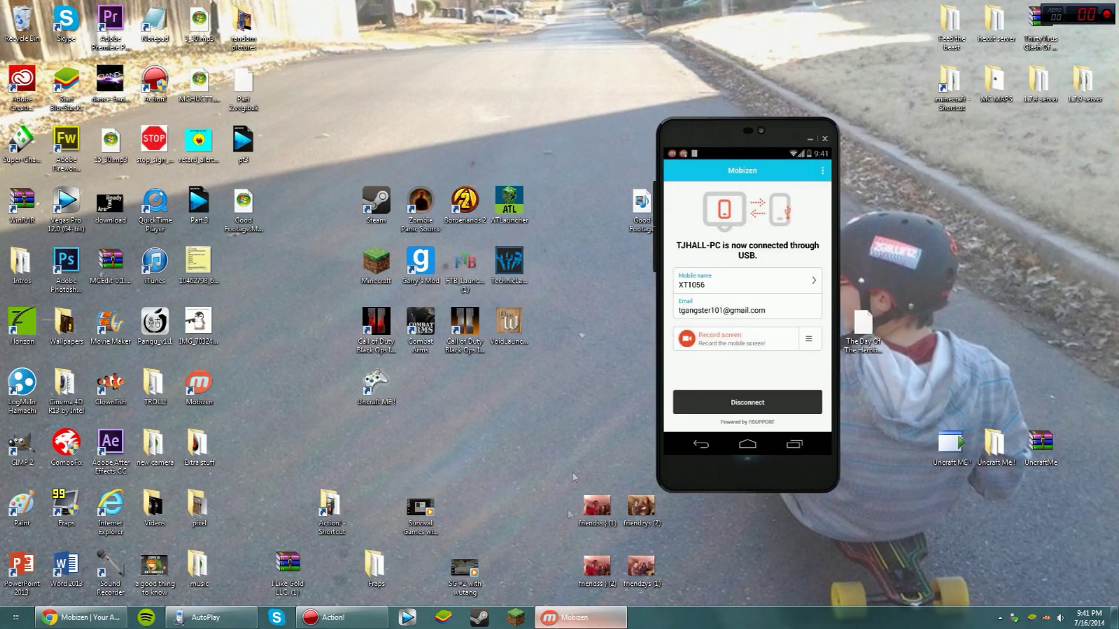
pyautogui.moveTo(748, 138); pyautogui.dragTo(515, 120)
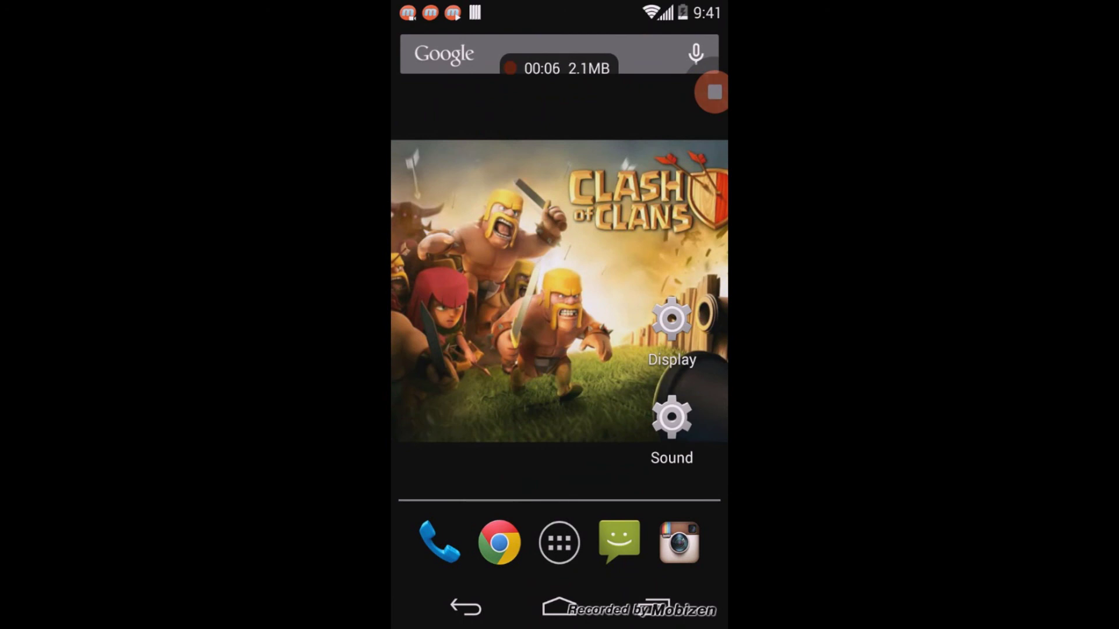
# - Open Instagram, view the first and third grid photos, then the activity screen
pyautogui.moveTo(606, 447); pyautogui.dragTo(454, 448)
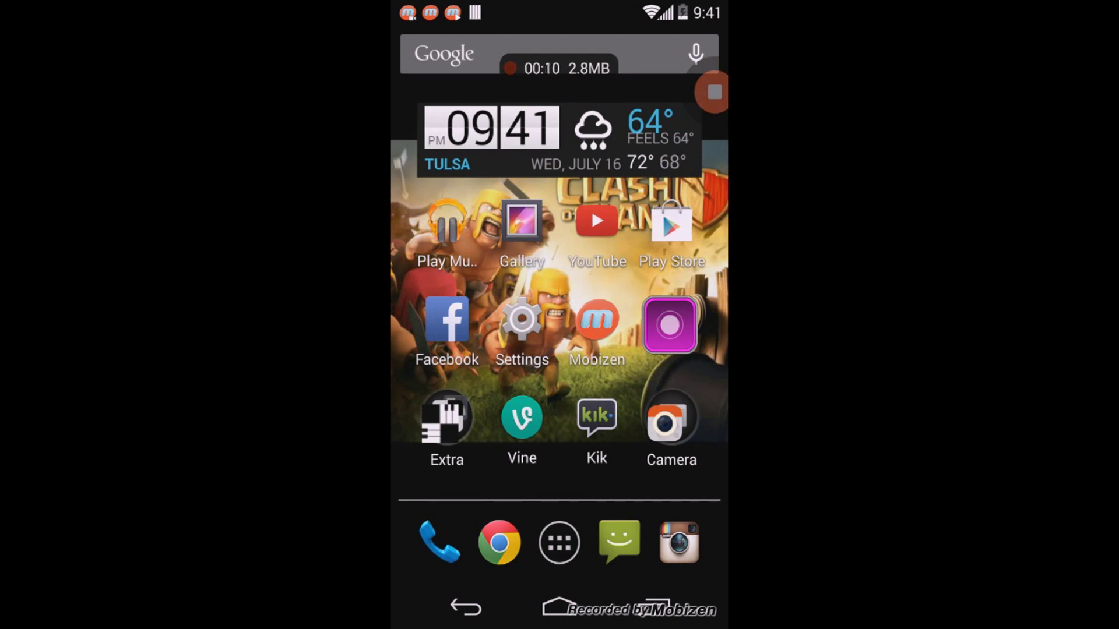
pyautogui.click(679, 542)
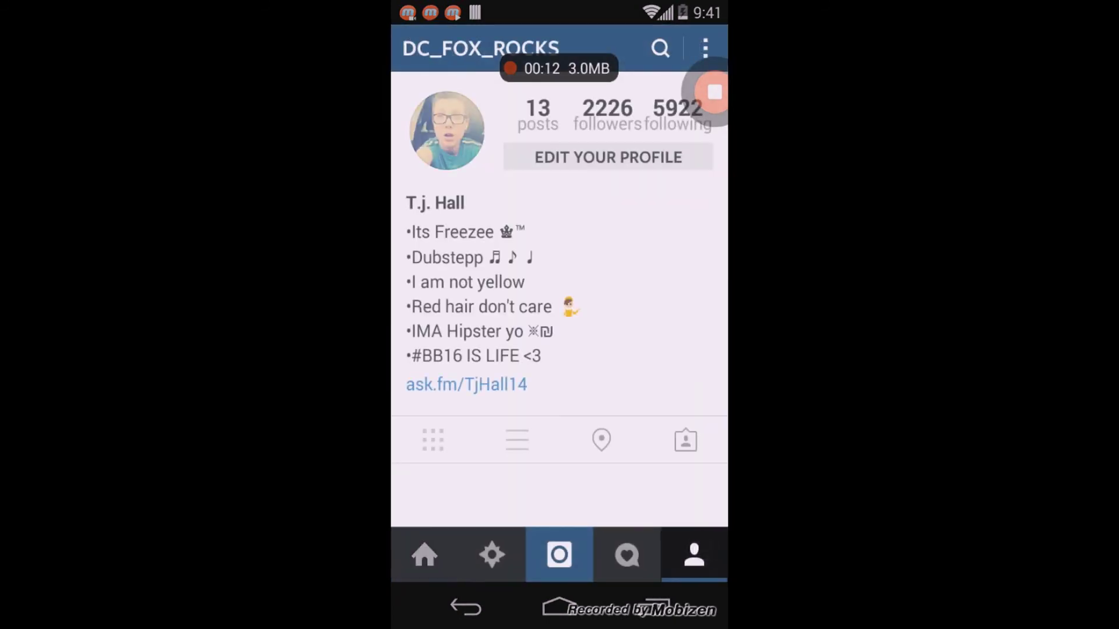
pyautogui.scroll(-3, 499, 474)
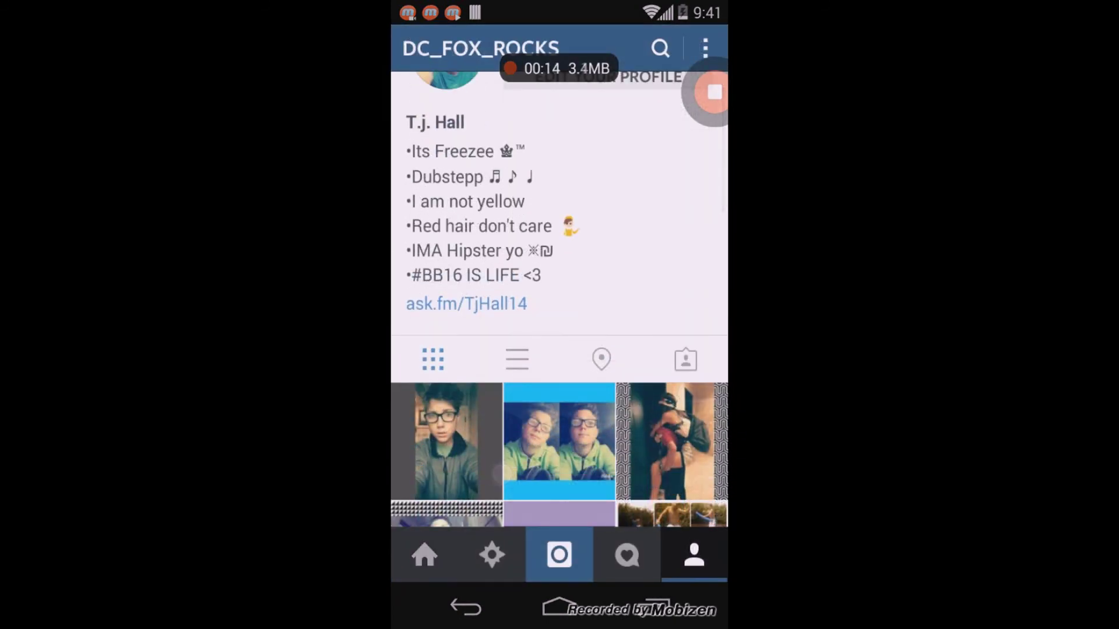
pyautogui.click(473, 467)
pyautogui.click(465, 608)
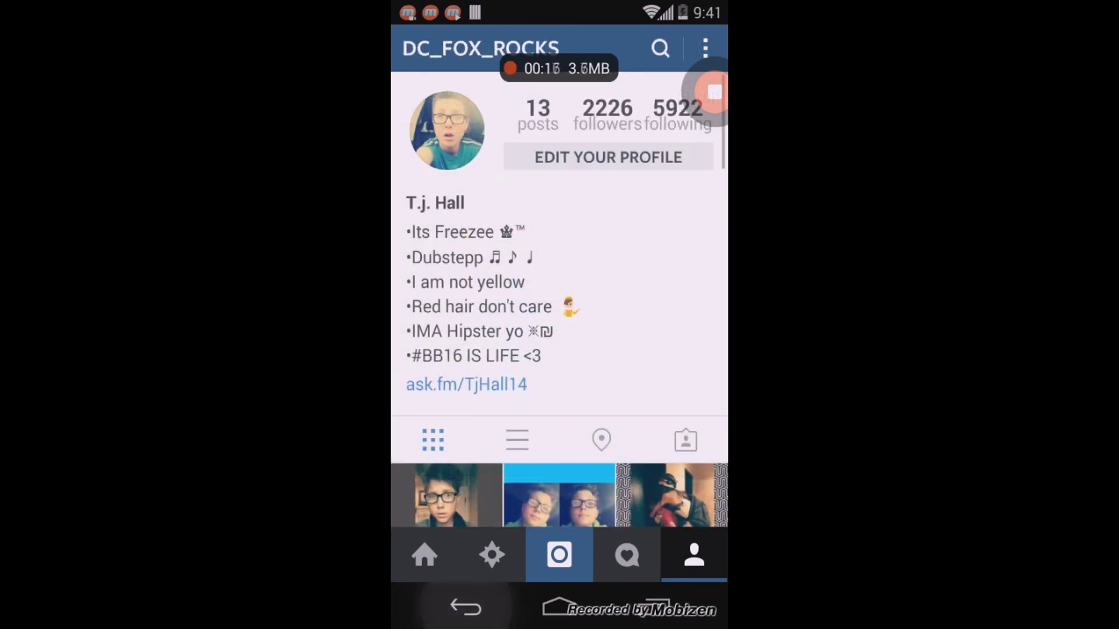
pyautogui.scroll(-3, 560, 303)
pyautogui.click(697, 421)
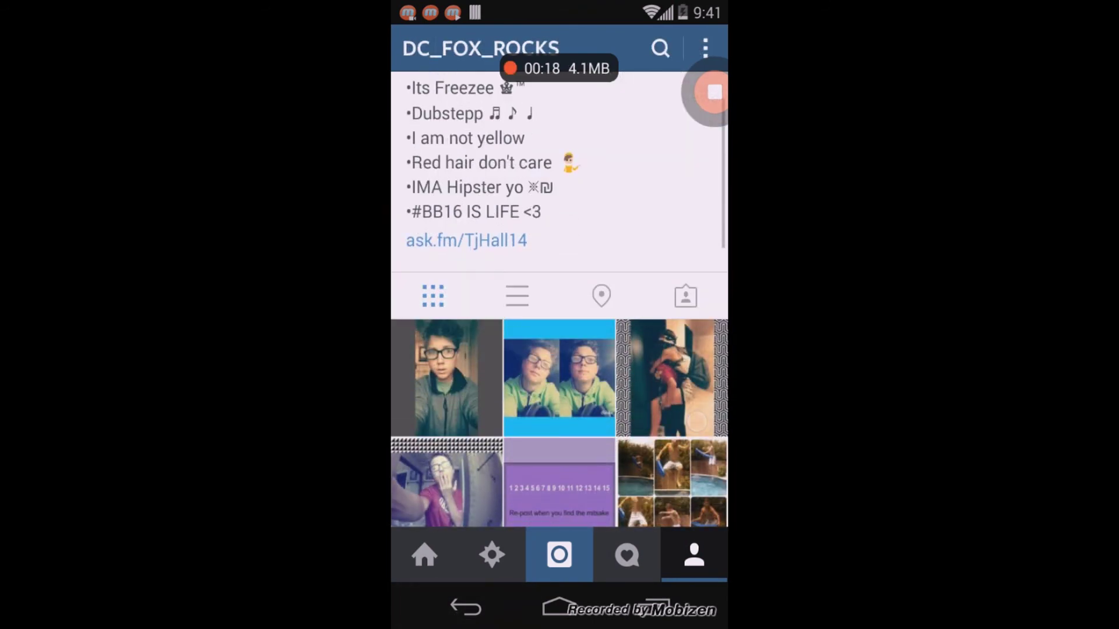
pyautogui.click(465, 608)
pyautogui.click(633, 562)
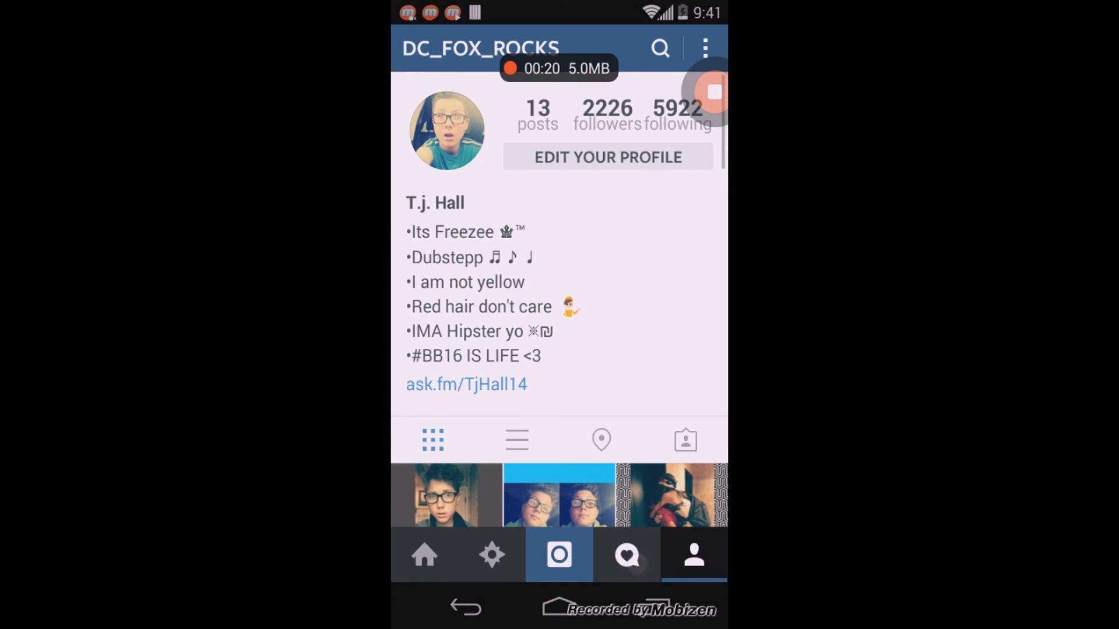
# - Dismiss Settings from recent apps and flip home pages to the Play Music and Gallery page
pyautogui.click(656, 608)
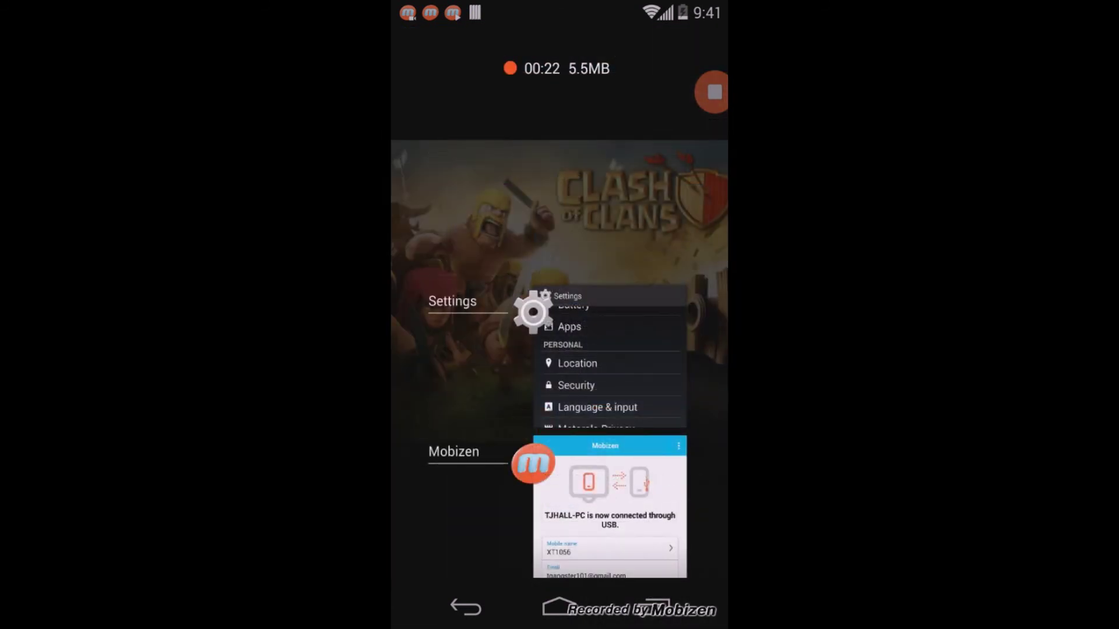
pyautogui.moveTo(583, 326)
pyautogui.mouseDown()
pyautogui.moveTo(722, 326)
pyautogui.moveTo(583, 373)
pyautogui.moveTo(486, 443)
pyautogui.mouseUp()
pyautogui.click(629, 378)
pyautogui.moveTo(699, 373)
pyautogui.mouseDown()
pyautogui.moveTo(483, 443)
pyautogui.moveTo(479, 474)
pyautogui.mouseUp()
pyautogui.moveTo(702, 439); pyautogui.dragTo(495, 443)
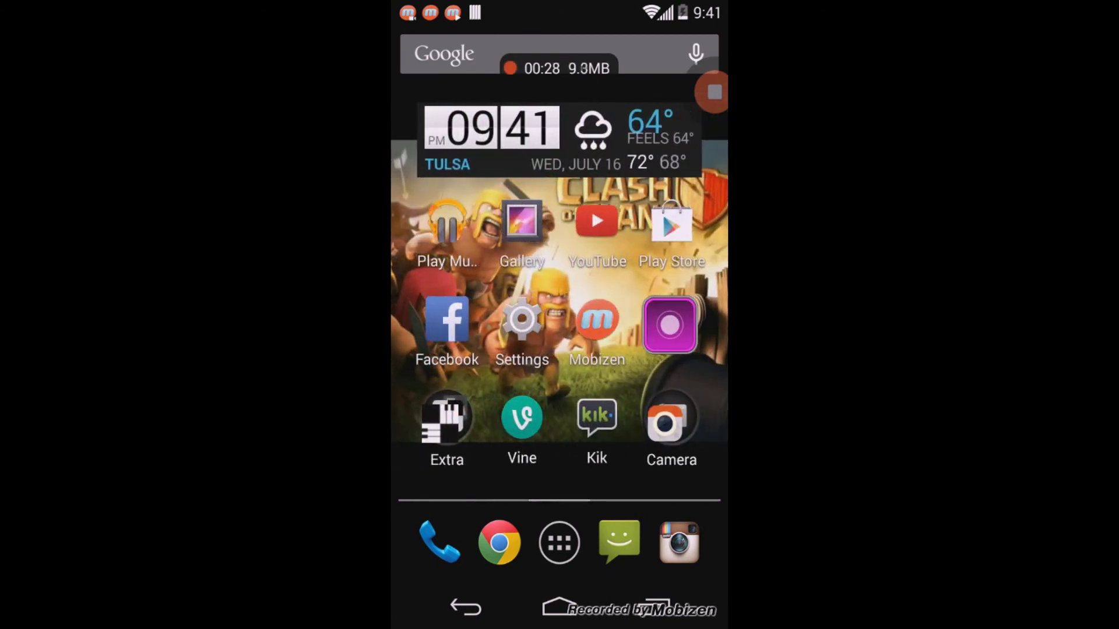